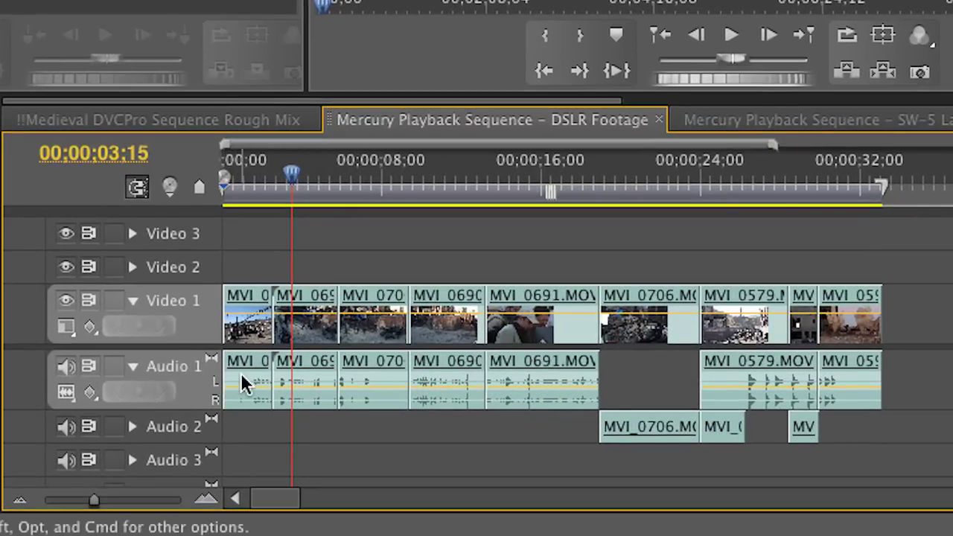
Open the audio preferences, review the Default track format choices under Source Channel Mapping, and close the preferences without changes.
{"action": "mouse_move", "coordinate": [241, 372]}
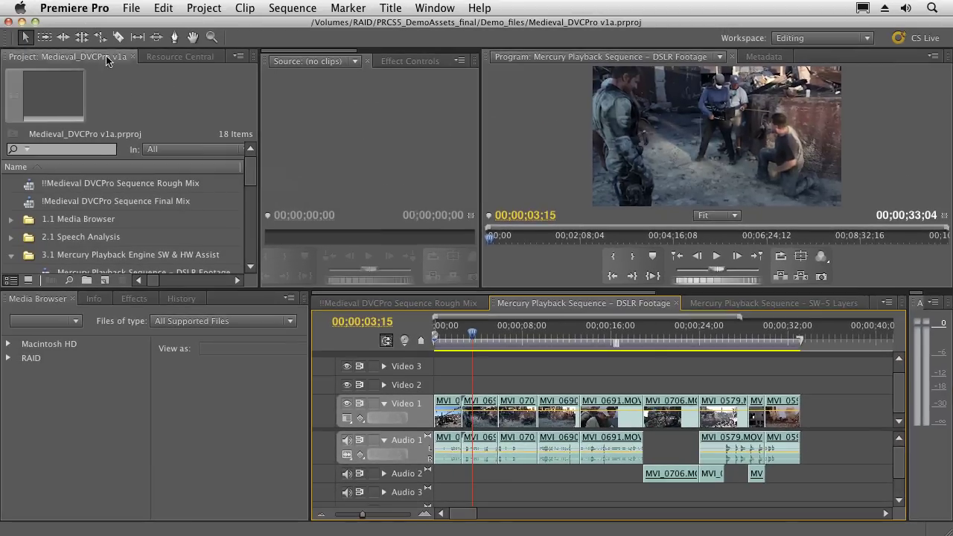
{"action": "left_click", "coordinate": [81, 8]}
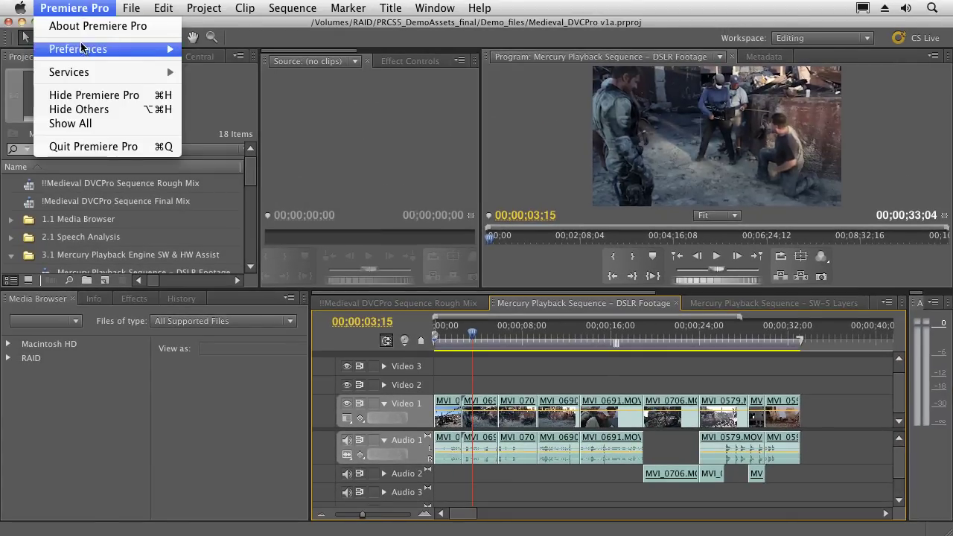
{"action": "mouse_move", "coordinate": [84, 49]}
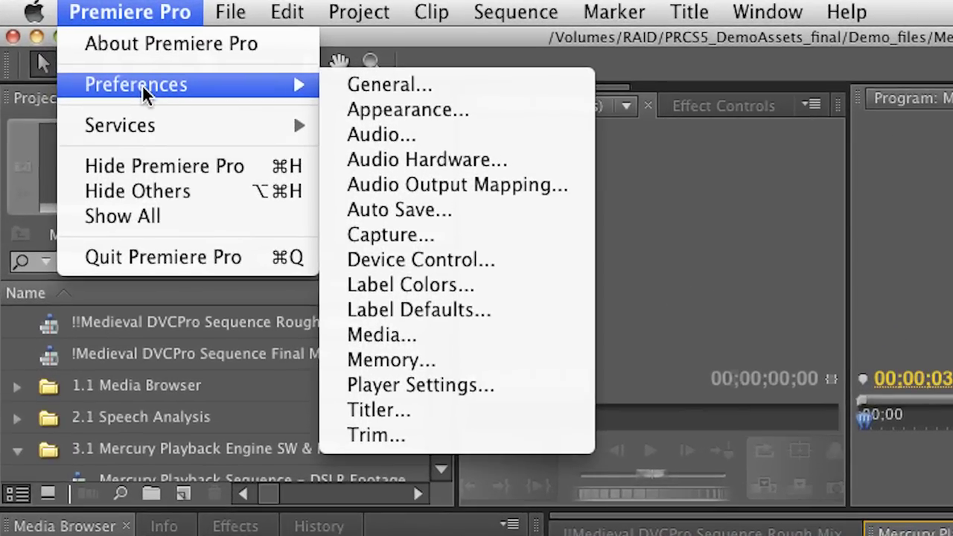
{"action": "left_click", "coordinate": [404, 134]}
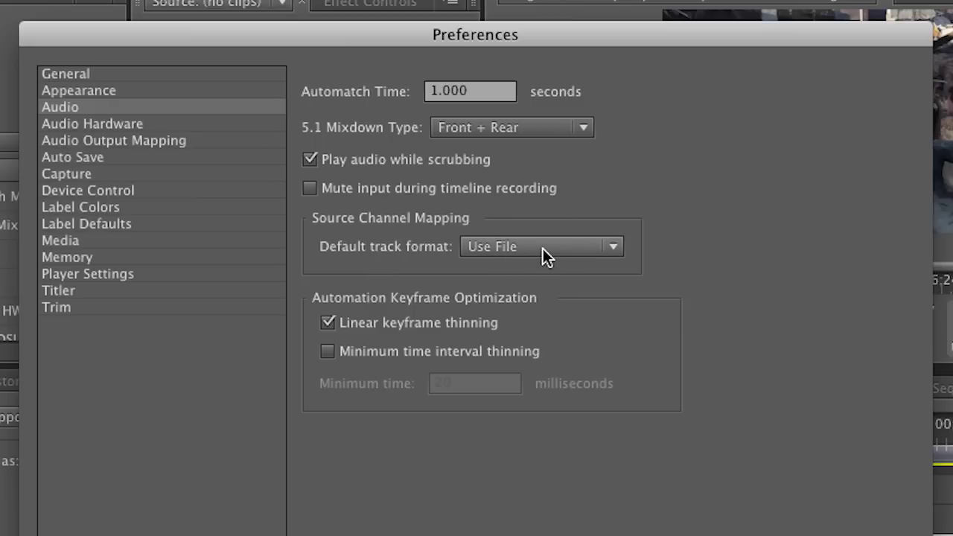
{"action": "left_click", "coordinate": [543, 249]}
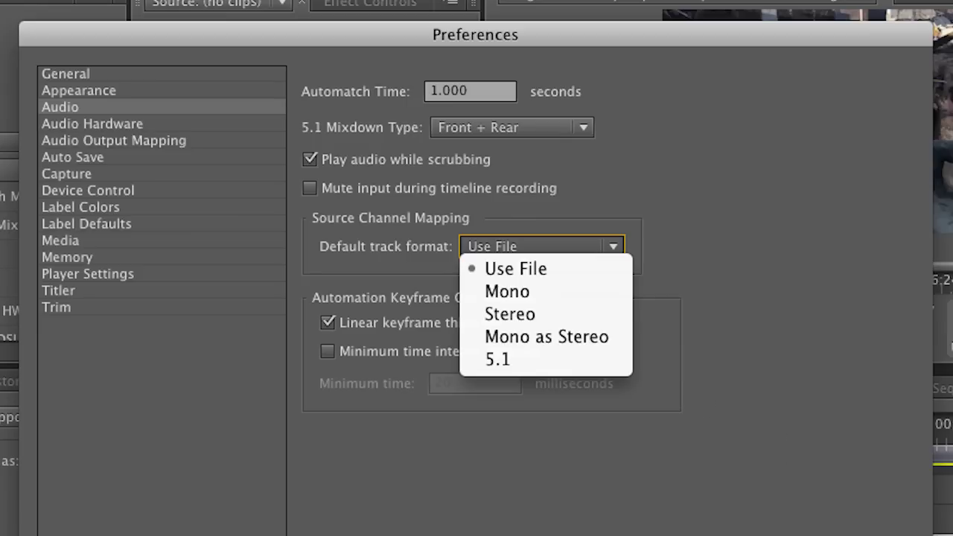
{"action": "key", "text": "Escape"}
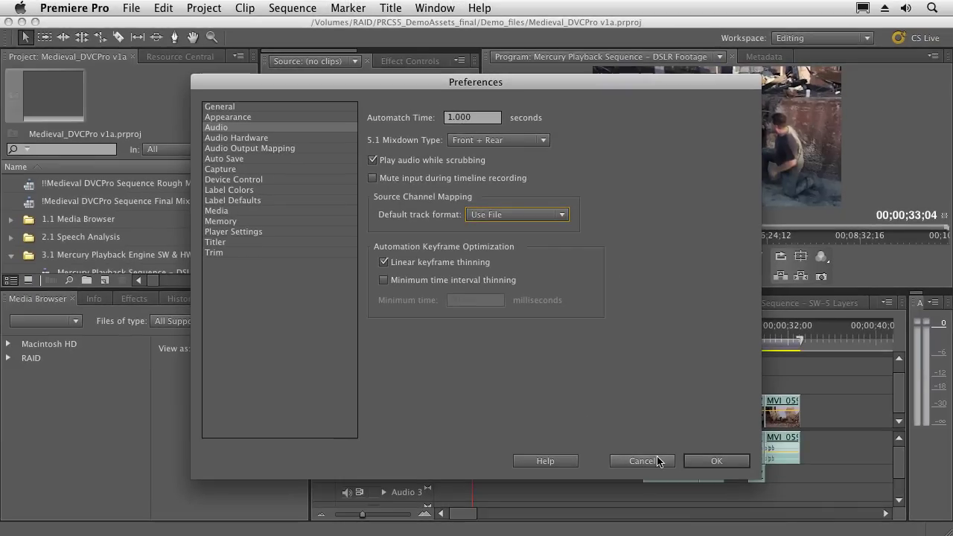
{"action": "left_click", "coordinate": [663, 517]}
Expand the Tapeless Formats bin in the project to show its camera format sub-bins.
{"action": "scroll", "coordinate": [186, 246], "scroll_direction": "down", "scroll_amount": 5}
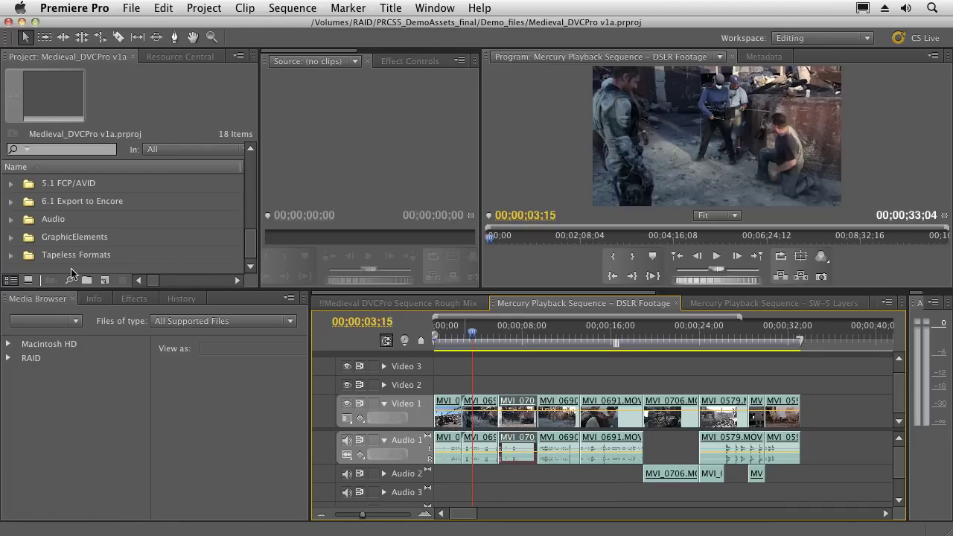
{"action": "left_click", "coordinate": [11, 255]}
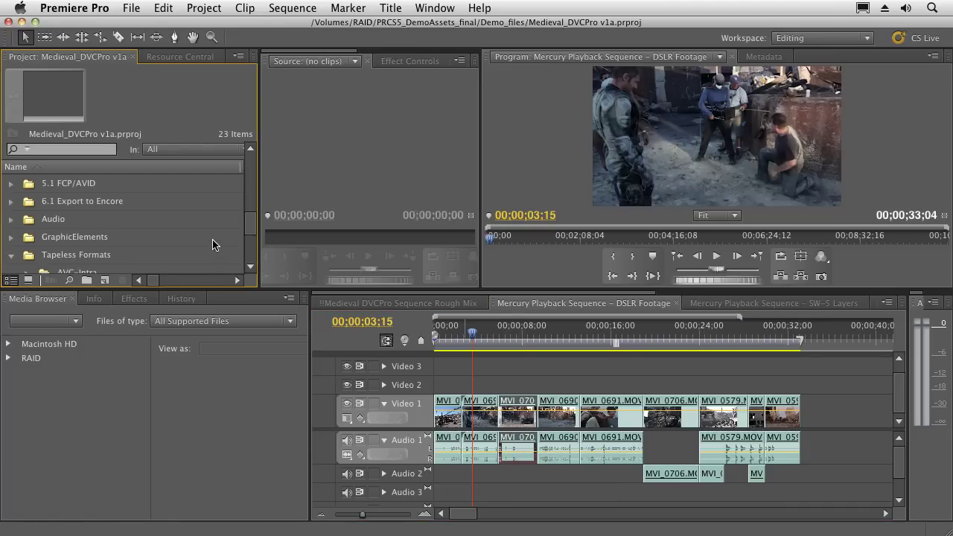
{"action": "left_click_drag", "start_coordinate": [249, 228], "coordinate": [250, 250]}
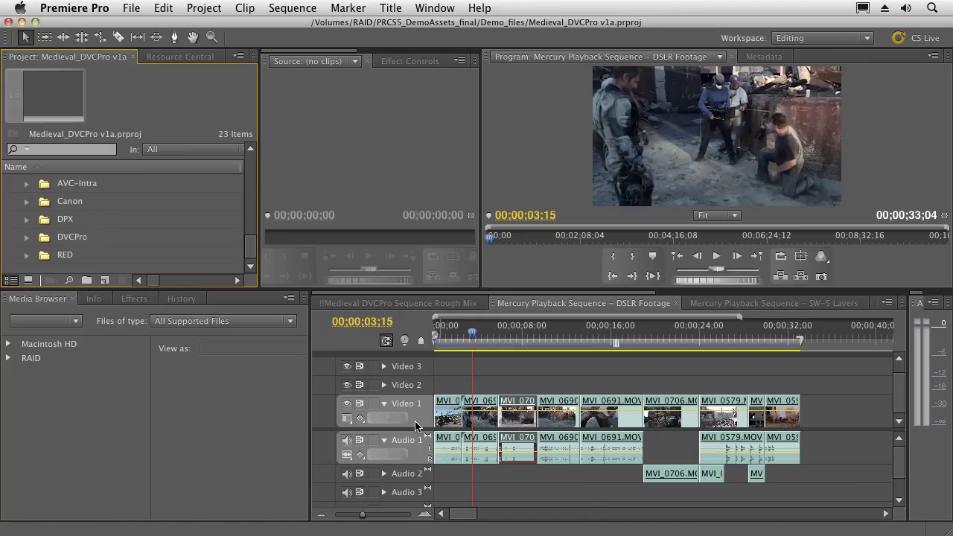
Return to the audio preferences to recheck the Default track format options and cancel.
{"action": "left_click", "coordinate": [84, 10]}
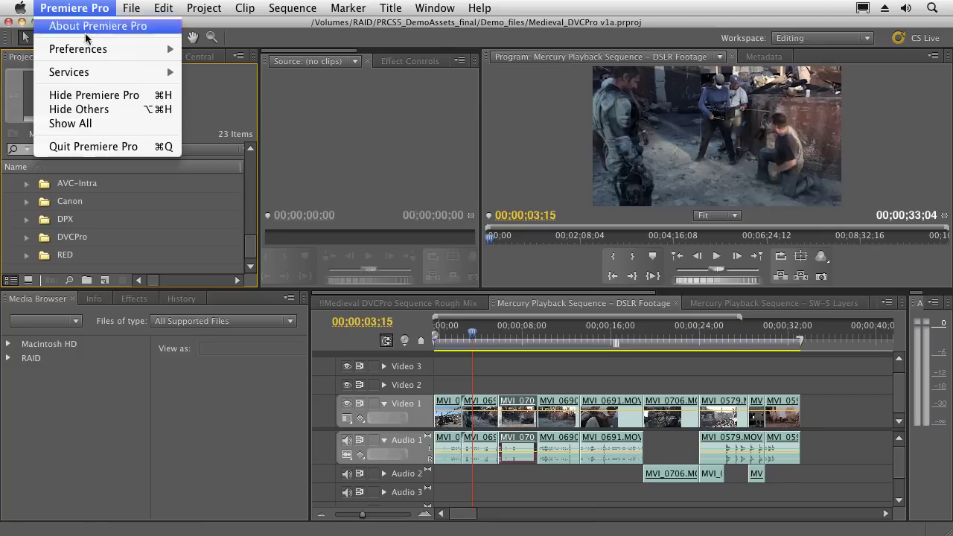
{"action": "mouse_move", "coordinate": [99, 53]}
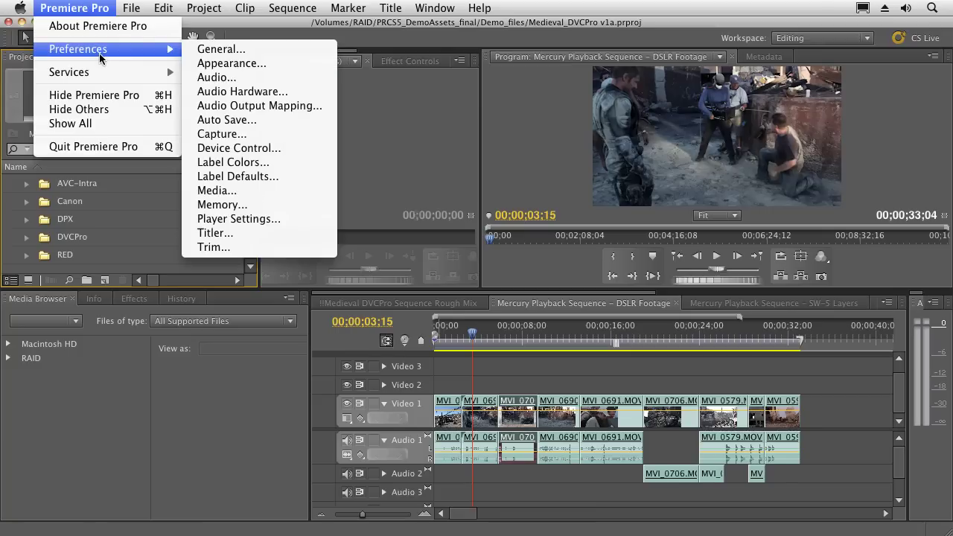
{"action": "left_click", "coordinate": [217, 78]}
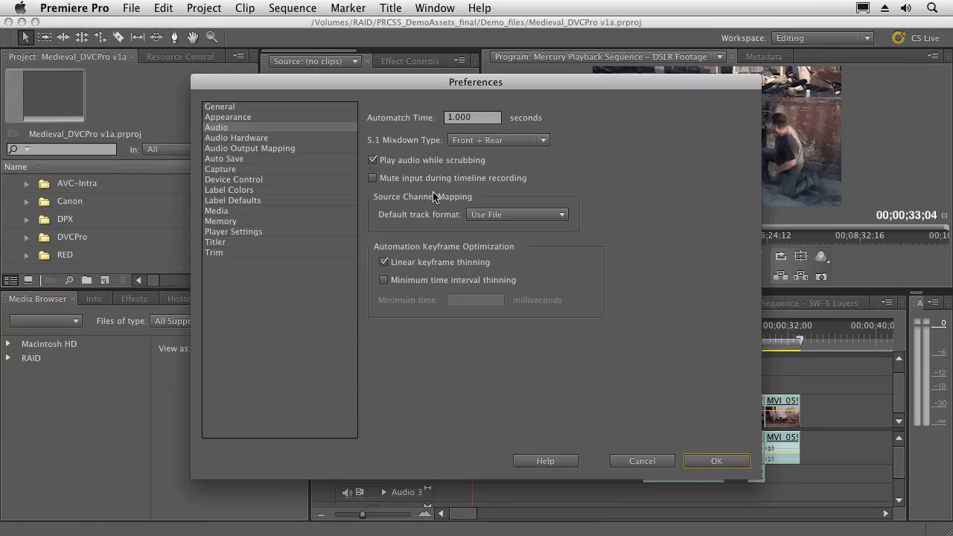
{"action": "left_click", "coordinate": [528, 217]}
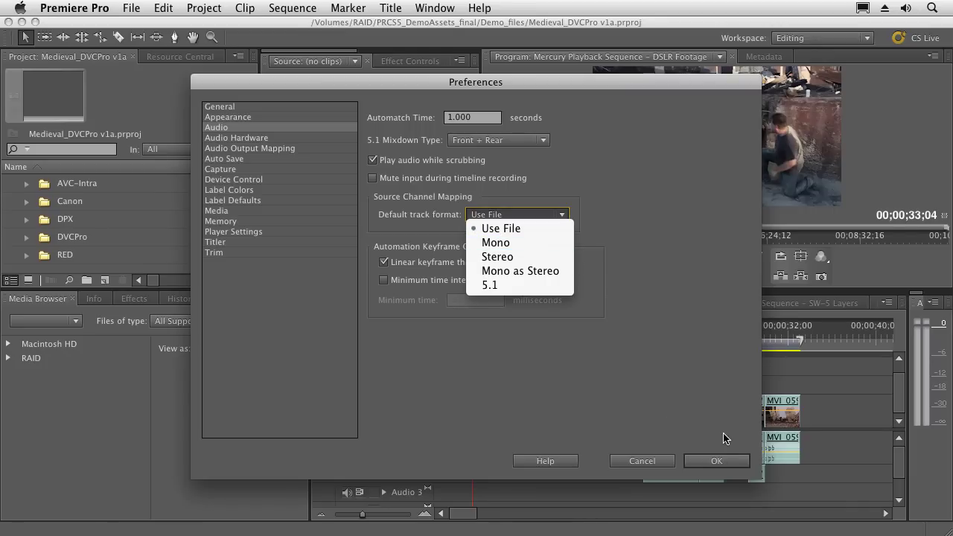
{"action": "left_click", "coordinate": [653, 463]}
{"action": "left_click", "coordinate": [648, 462]}
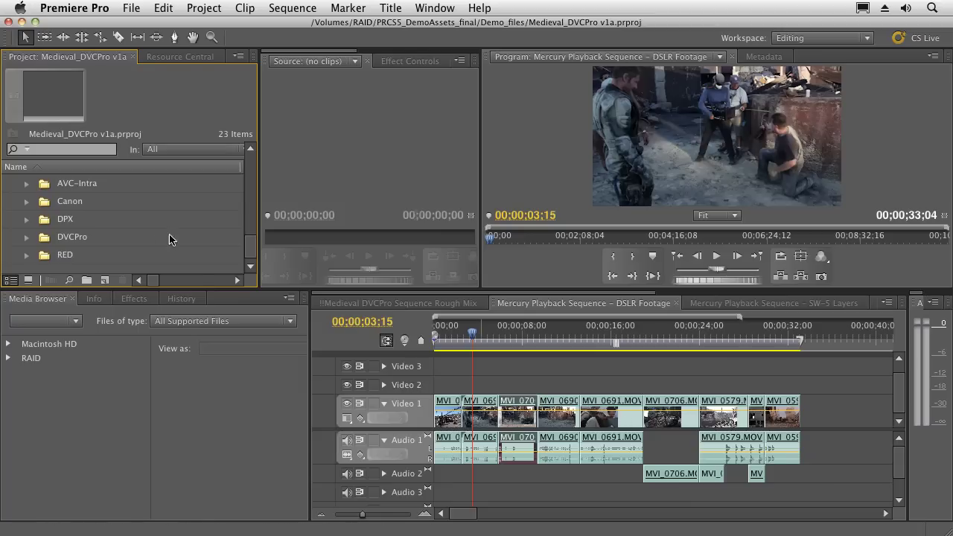
Expand the Canon bin and open the Audio Channels settings of the clip MVI_0706.MOV.
{"action": "left_click", "coordinate": [27, 201]}
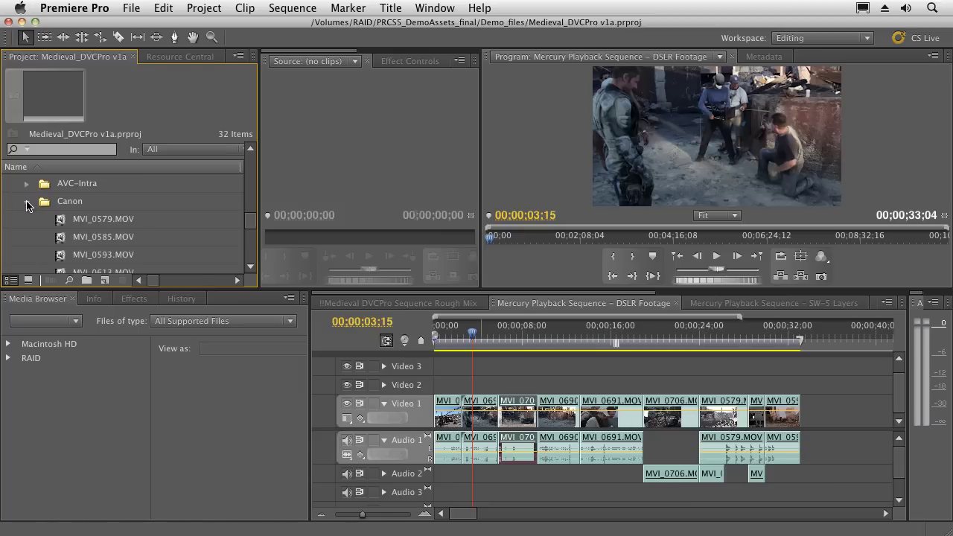
{"action": "scroll", "coordinate": [187, 220], "scroll_direction": "down", "scroll_amount": 3}
{"action": "right_click", "coordinate": [61, 202]}
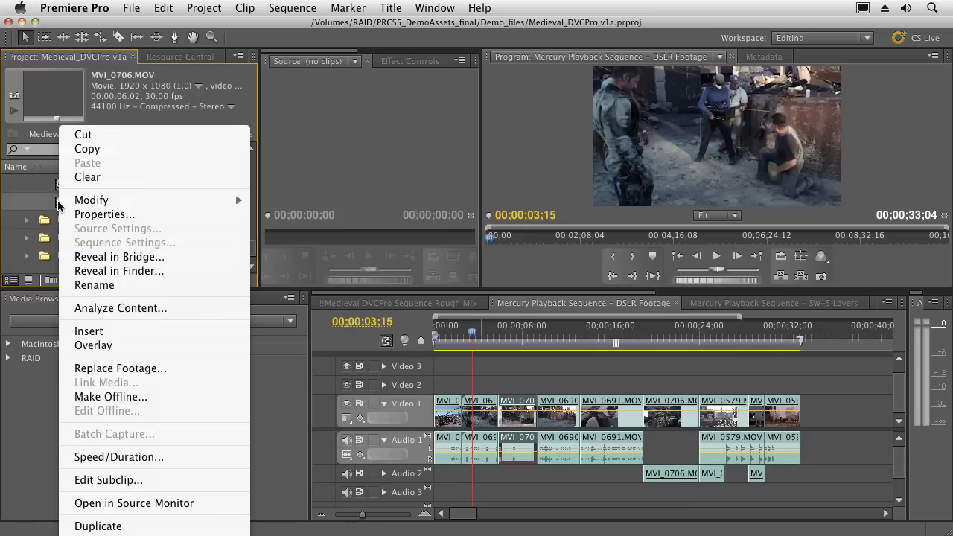
{"action": "mouse_move", "coordinate": [103, 203]}
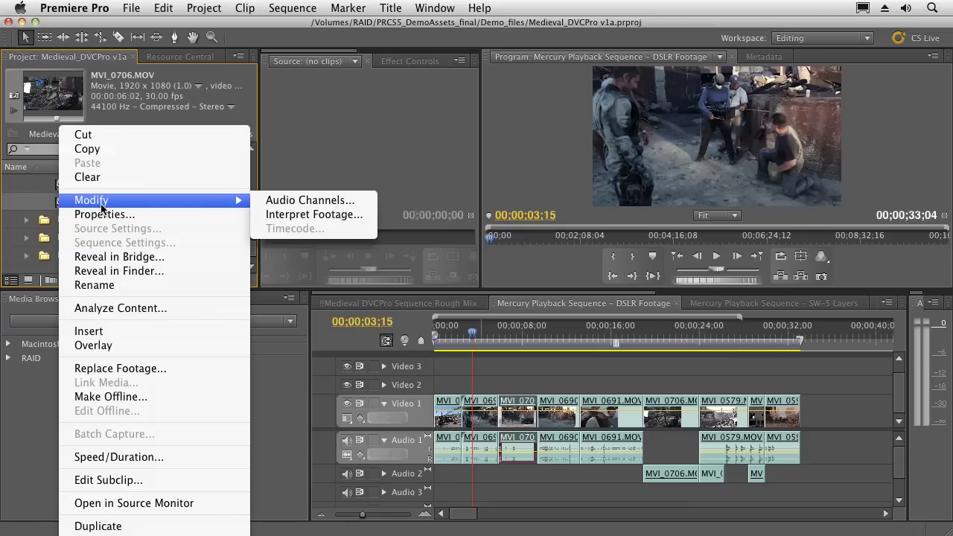
{"action": "left_click", "coordinate": [275, 203]}
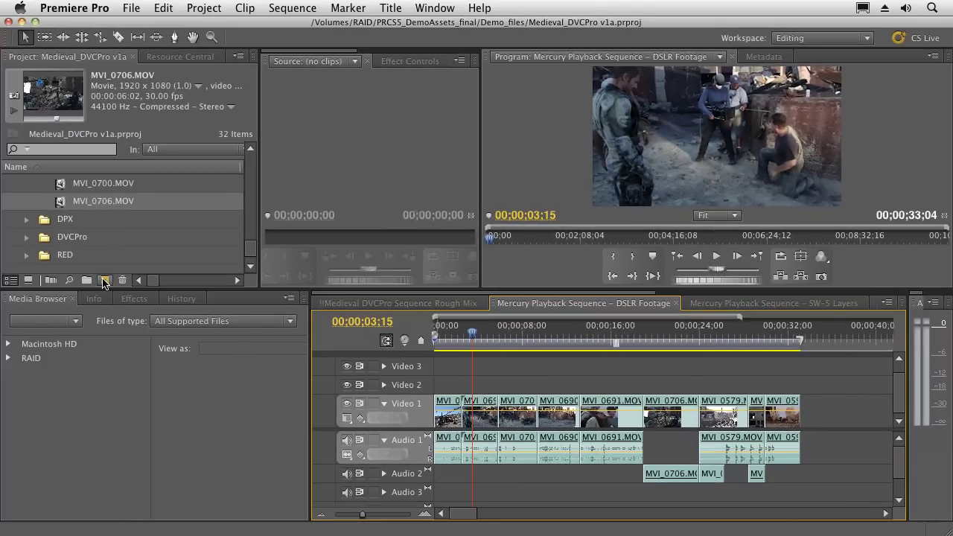
Start a new sequence, compare its presets with its audio track settings, and cancel without creating it.
{"action": "left_click", "coordinate": [105, 281]}
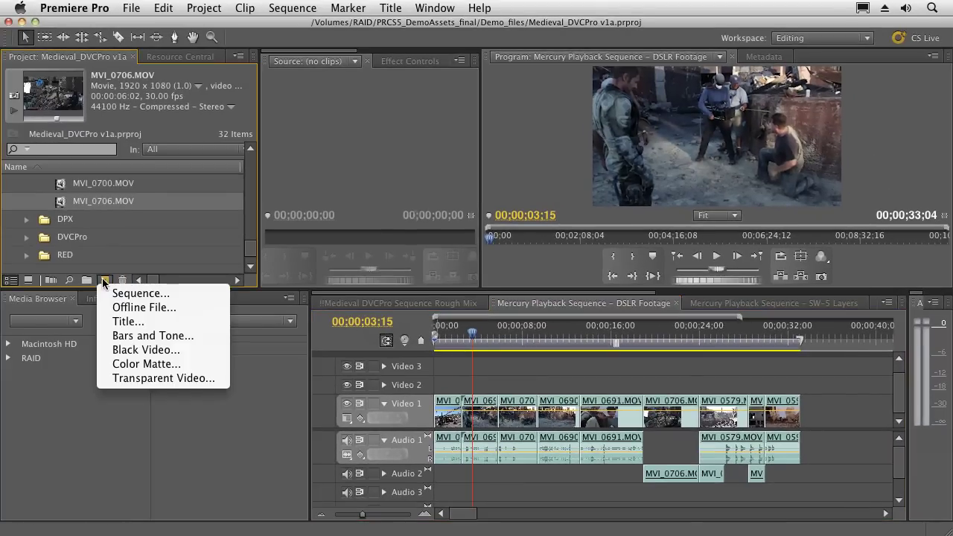
{"action": "left_click", "coordinate": [116, 295]}
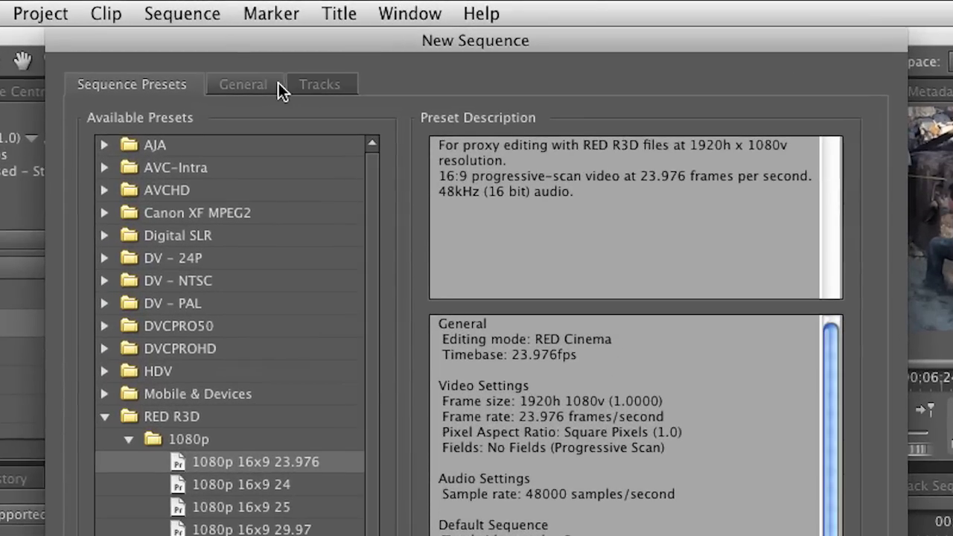
{"action": "left_click", "coordinate": [327, 85]}
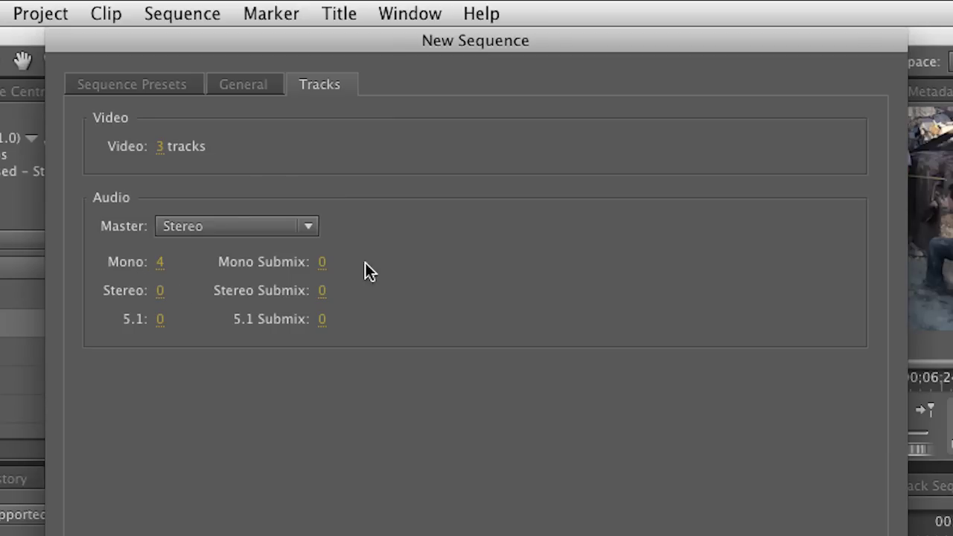
{"action": "left_click", "coordinate": [150, 89]}
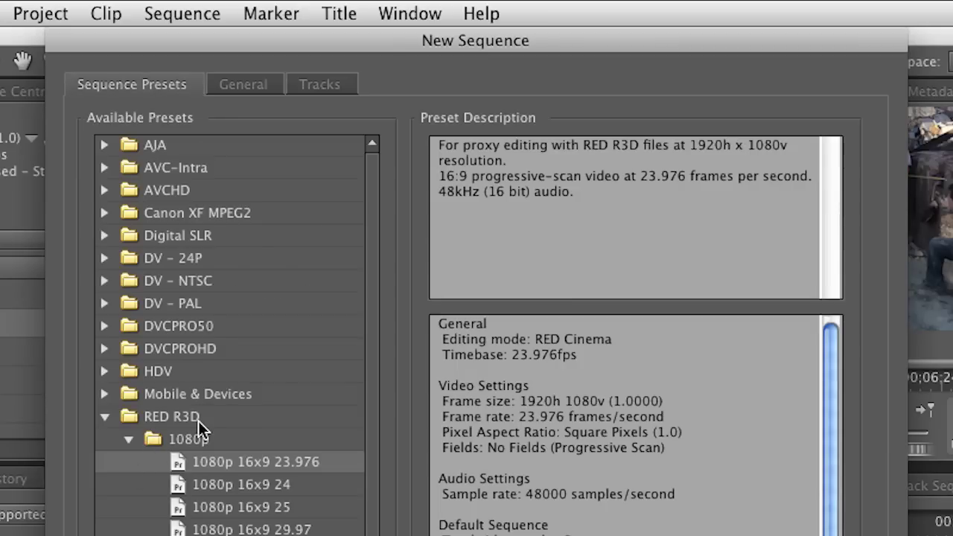
{"action": "left_click", "coordinate": [312, 85]}
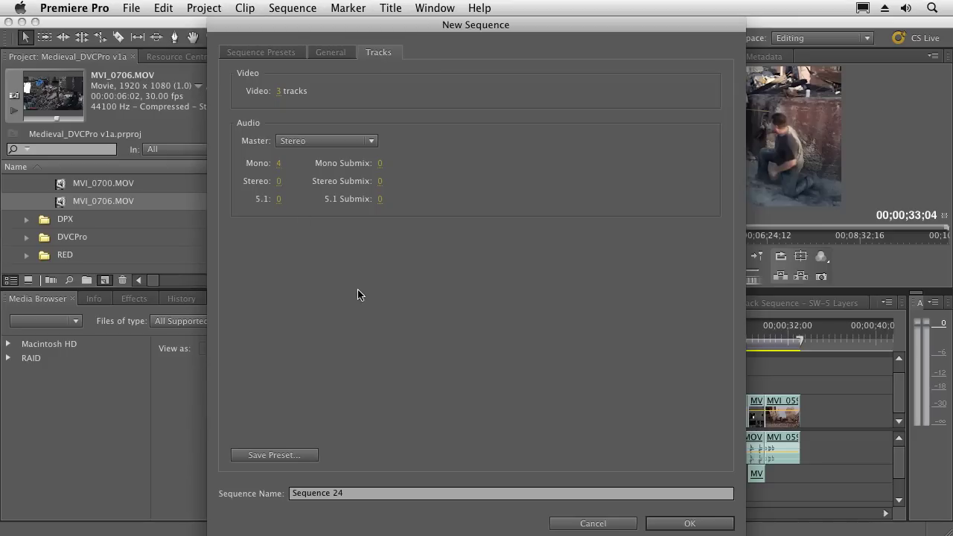
{"action": "left_click", "coordinate": [606, 526]}
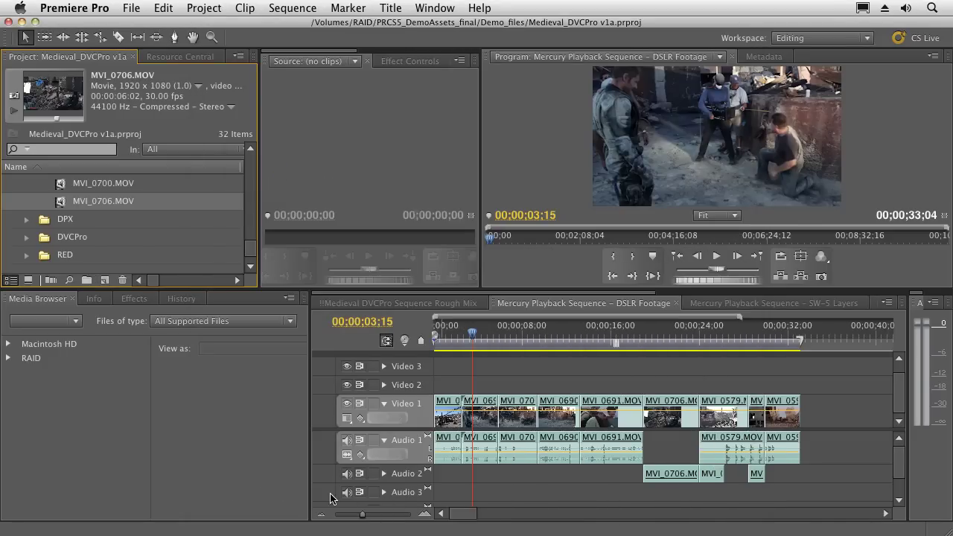
Add one video track after Video 3 and one mono audio track before the first audio track.
{"action": "right_click", "coordinate": [415, 468]}
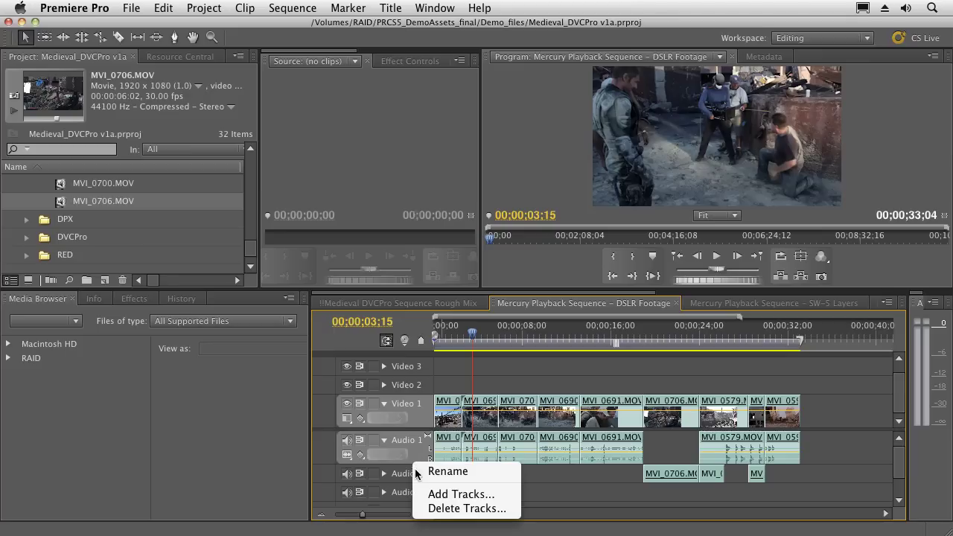
{"action": "left_click", "coordinate": [455, 495]}
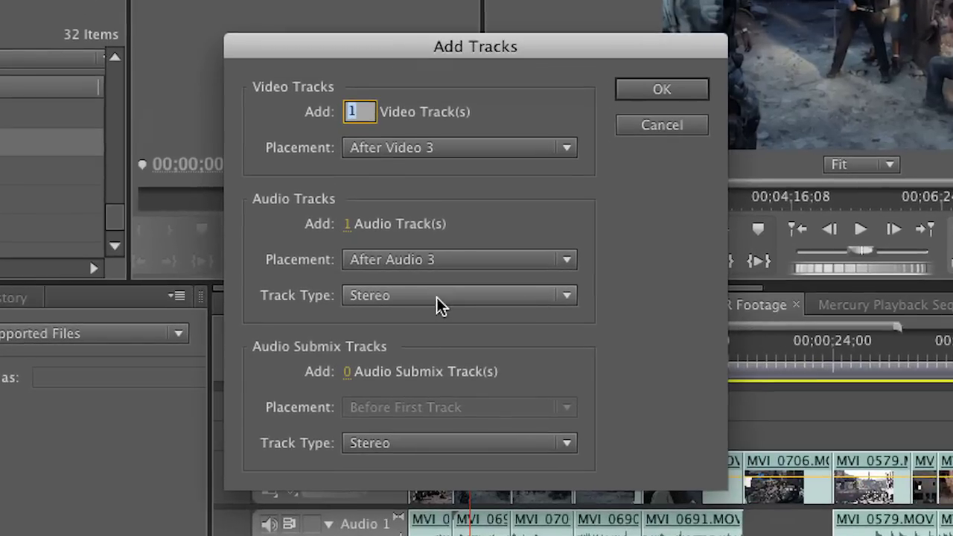
{"action": "left_click", "coordinate": [420, 295]}
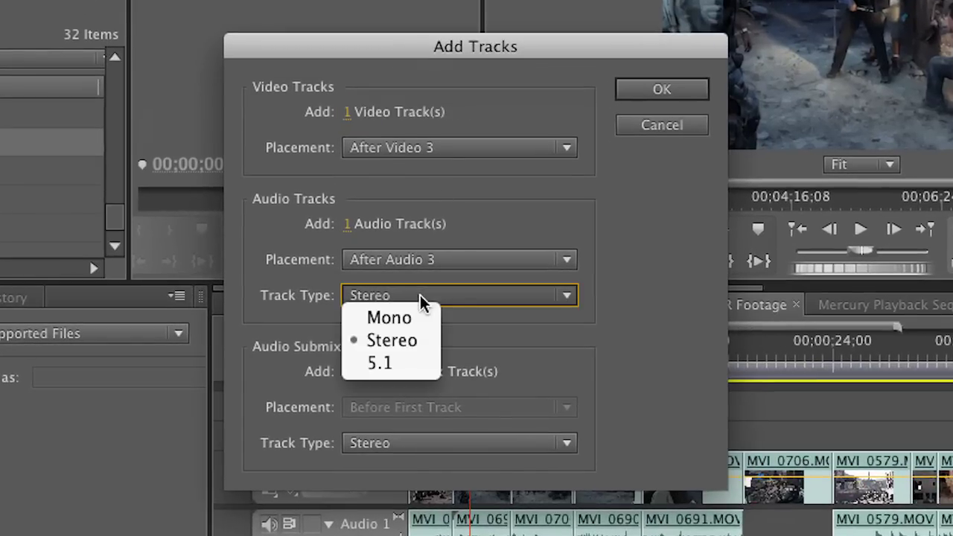
{"action": "left_click", "coordinate": [394, 316]}
{"action": "left_click", "coordinate": [487, 260]}
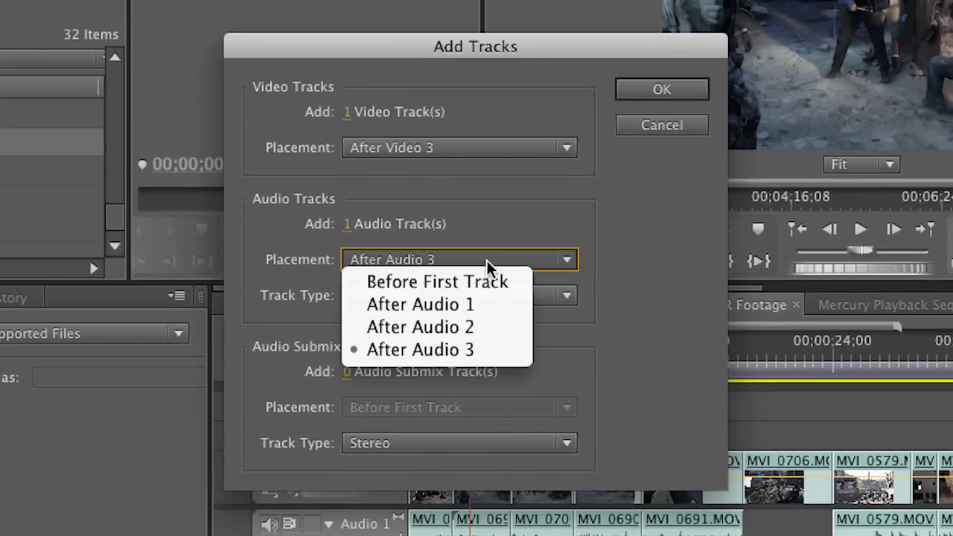
{"action": "left_click", "coordinate": [448, 281]}
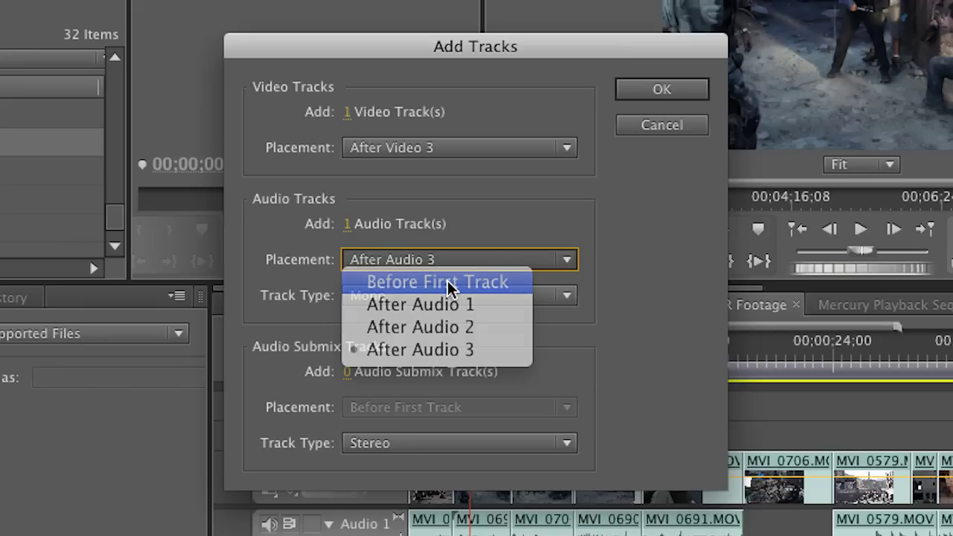
{"action": "left_click", "coordinate": [647, 90]}
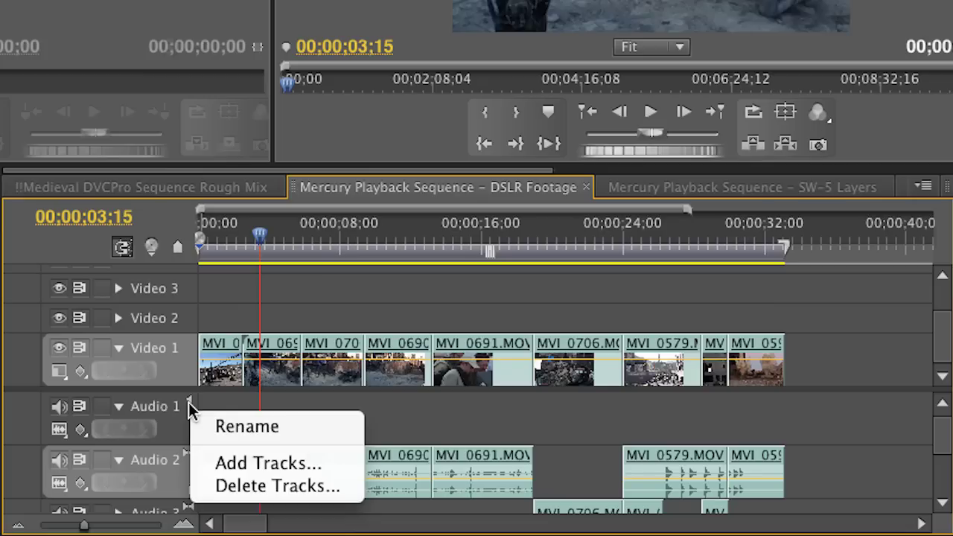
Rename the new mono track Audio 1 as "v/o" and the Audio 2 track as "foley".
{"action": "left_click", "coordinate": [235, 438]}
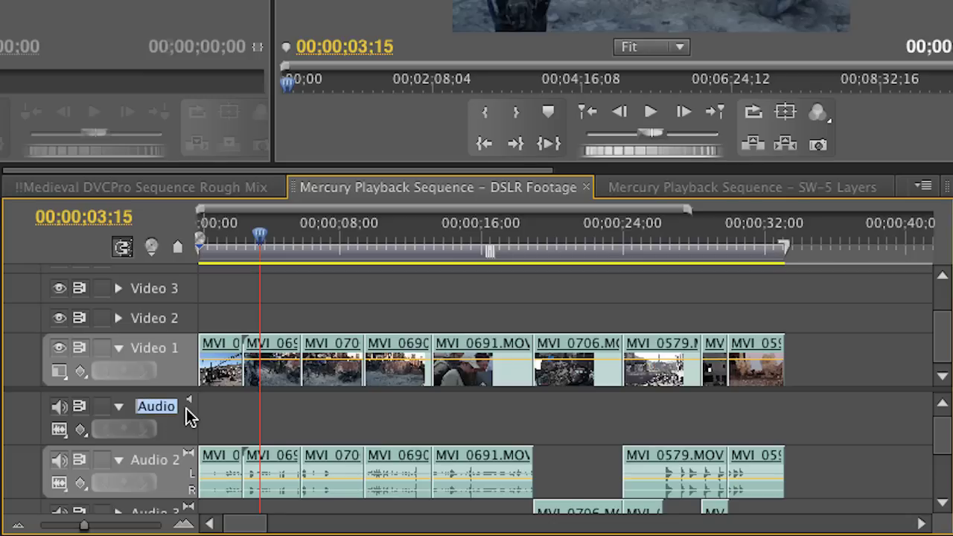
{"action": "type", "text": "v/o"}
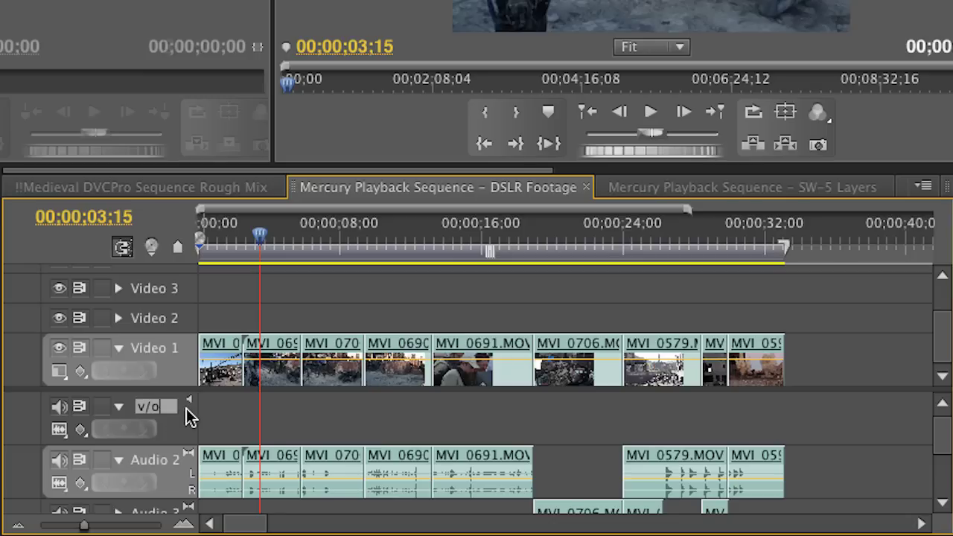
{"action": "right_click", "coordinate": [141, 466]}
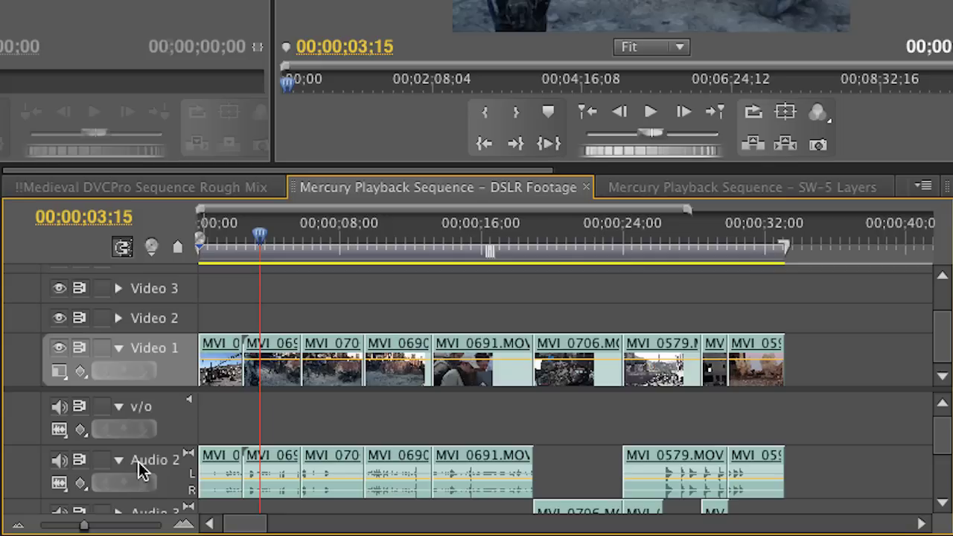
{"action": "left_click", "coordinate": [187, 494]}
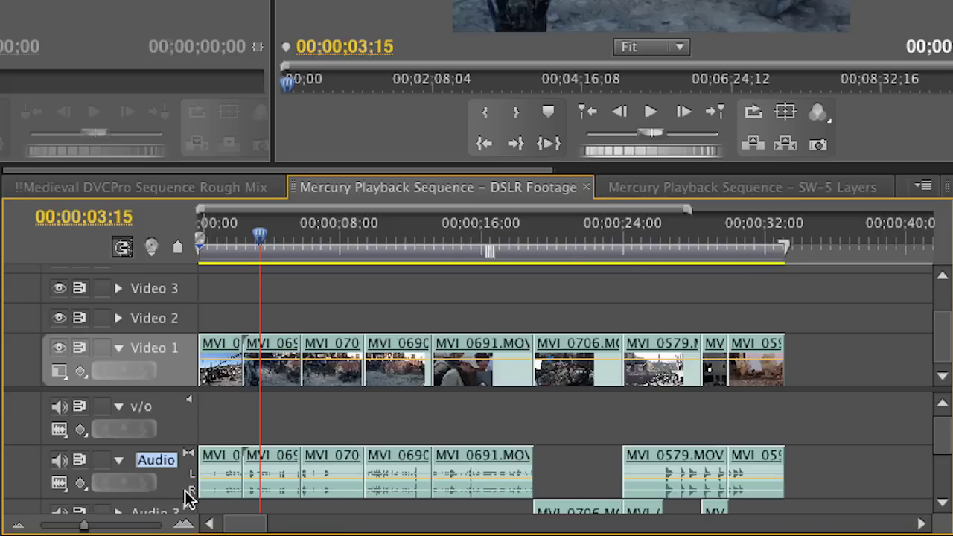
{"action": "type", "text": "foley"}
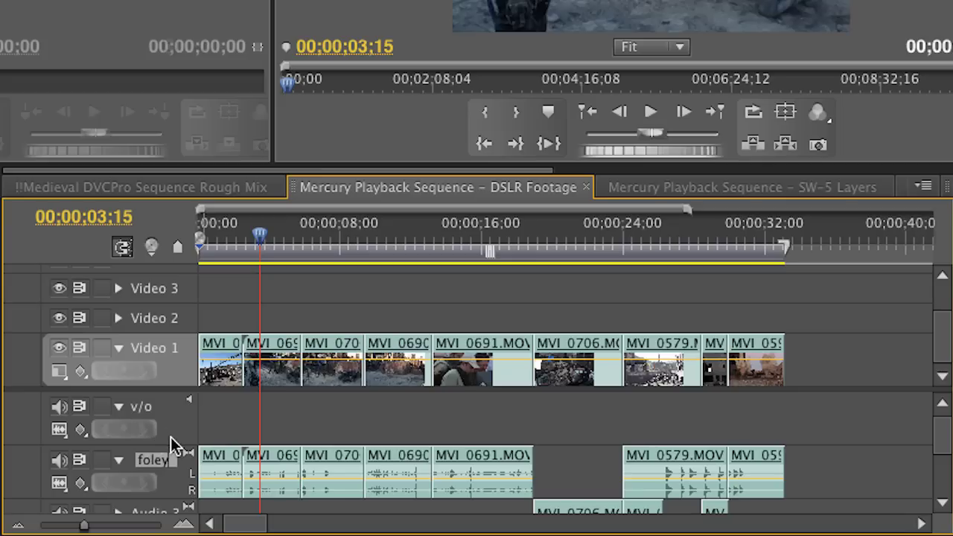
Select the first five clips with their foley audio and open the Audio Gain settings for them.
{"action": "left_click", "coordinate": [181, 440]}
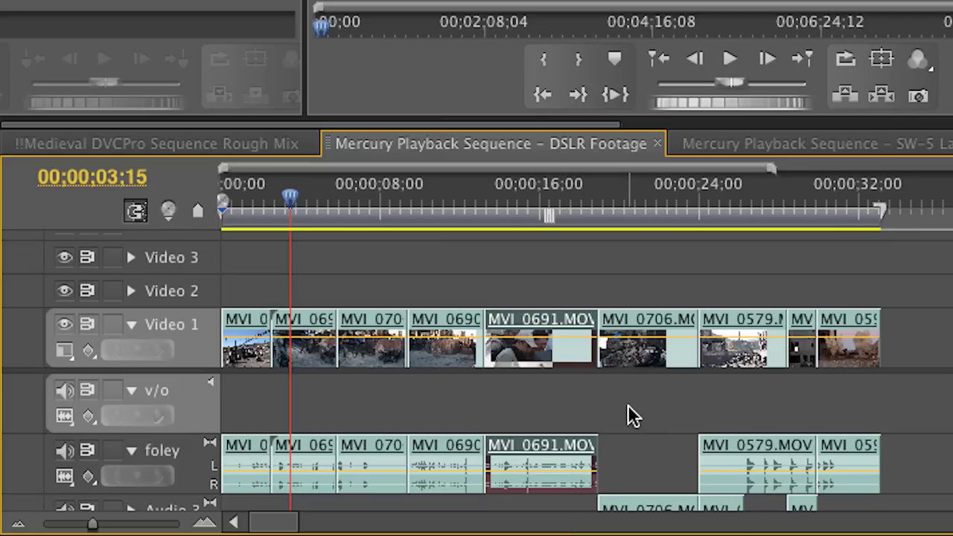
{"action": "left_click_drag", "start_coordinate": [644, 402], "coordinate": [245, 494]}
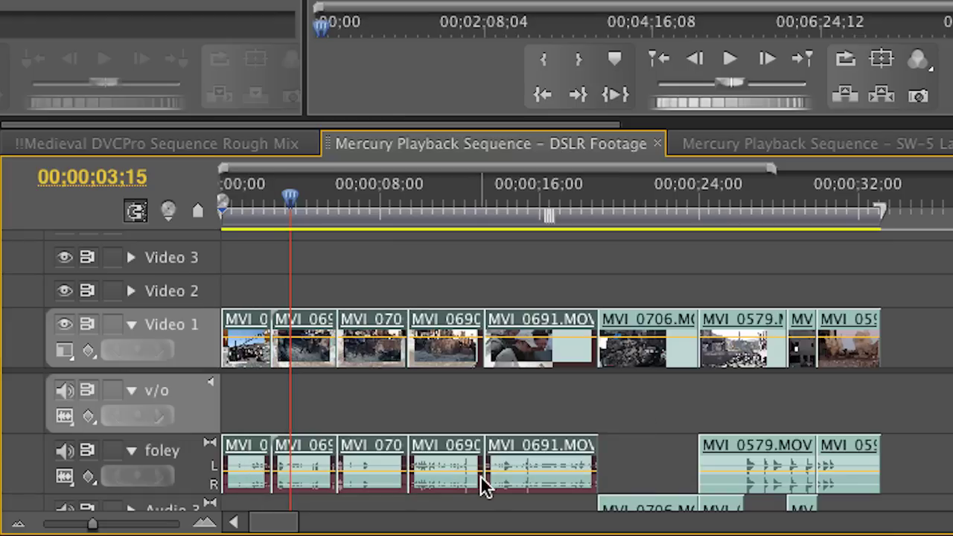
{"action": "right_click", "coordinate": [530, 463]}
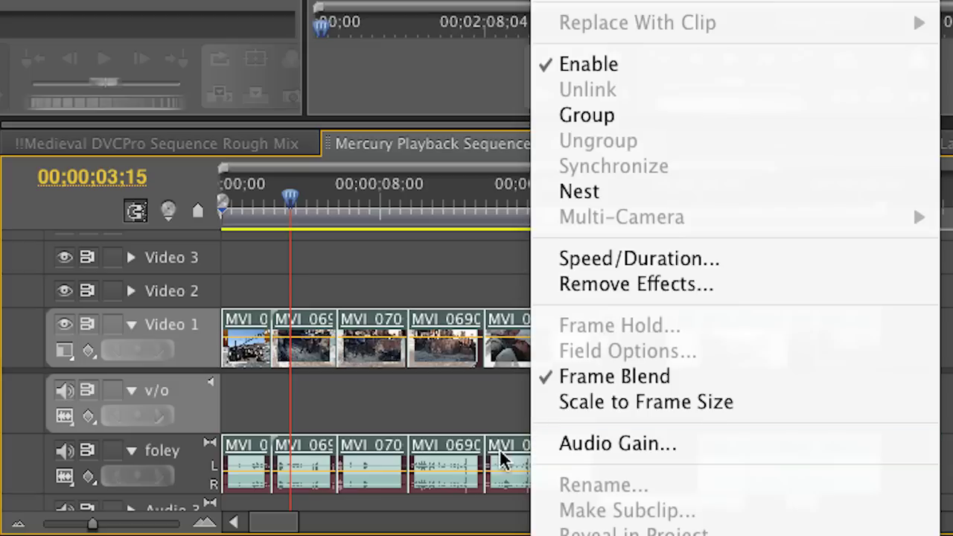
{"action": "left_click", "coordinate": [614, 443]}
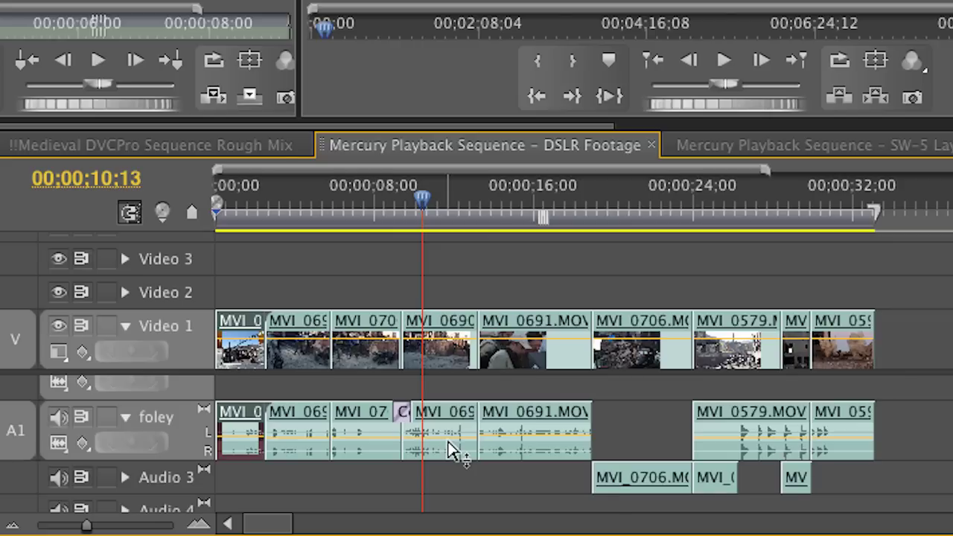
Add a volume keyframe at 00;00;11;01 to the fourth clip on the foley track, and make that track taller.
{"action": "mouse_move", "coordinate": [452, 451]}
{"action": "left_click", "coordinate": [445, 420]}
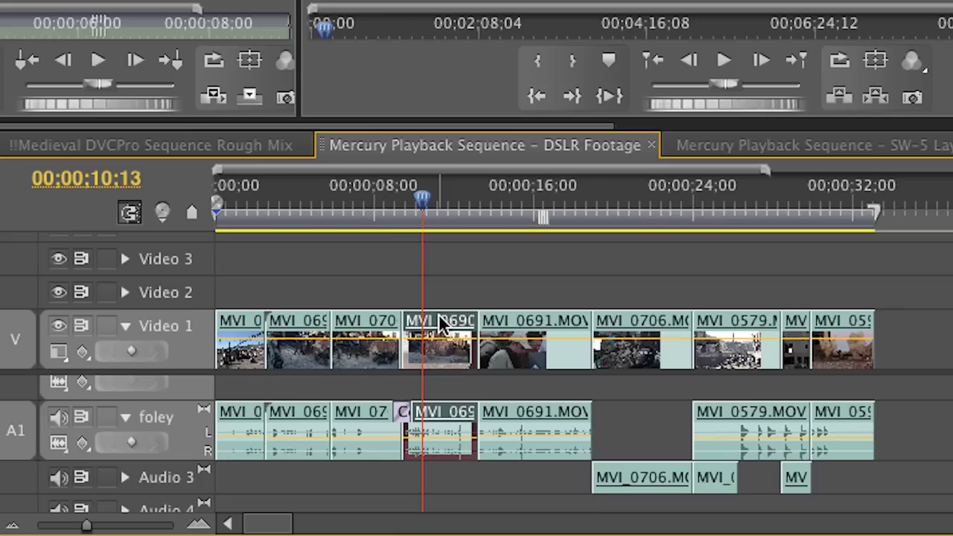
{"action": "left_click_drag", "start_coordinate": [422, 205], "coordinate": [436, 198]}
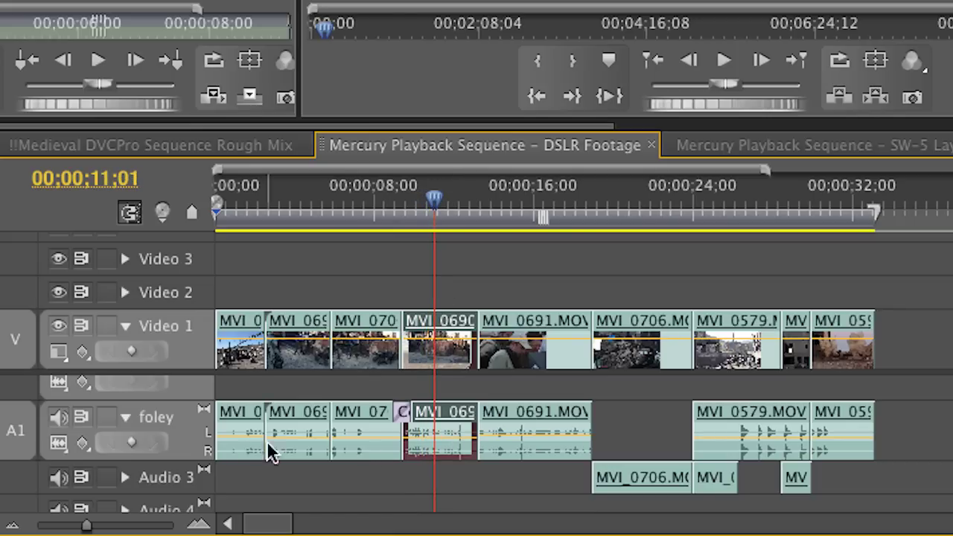
{"action": "left_click", "coordinate": [131, 443]}
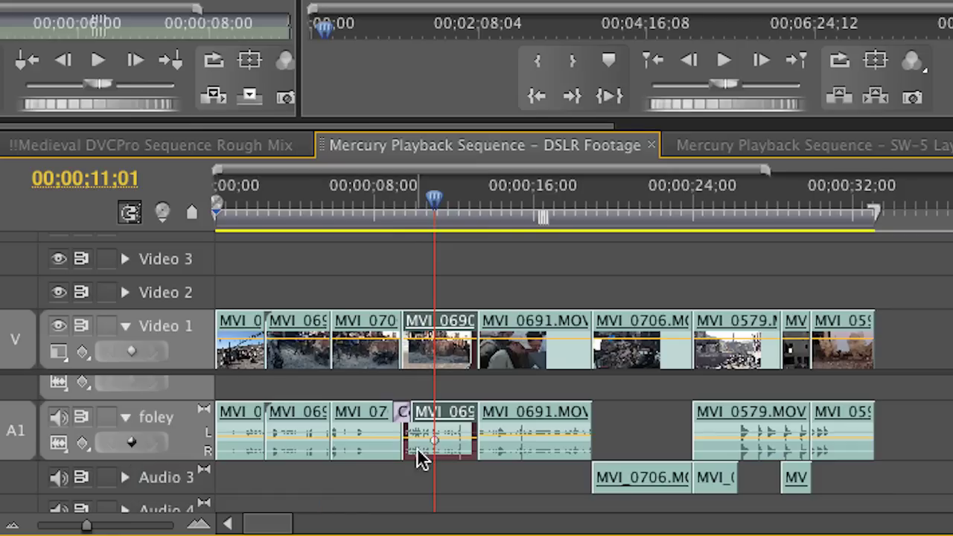
{"action": "mouse_move", "coordinate": [441, 455]}
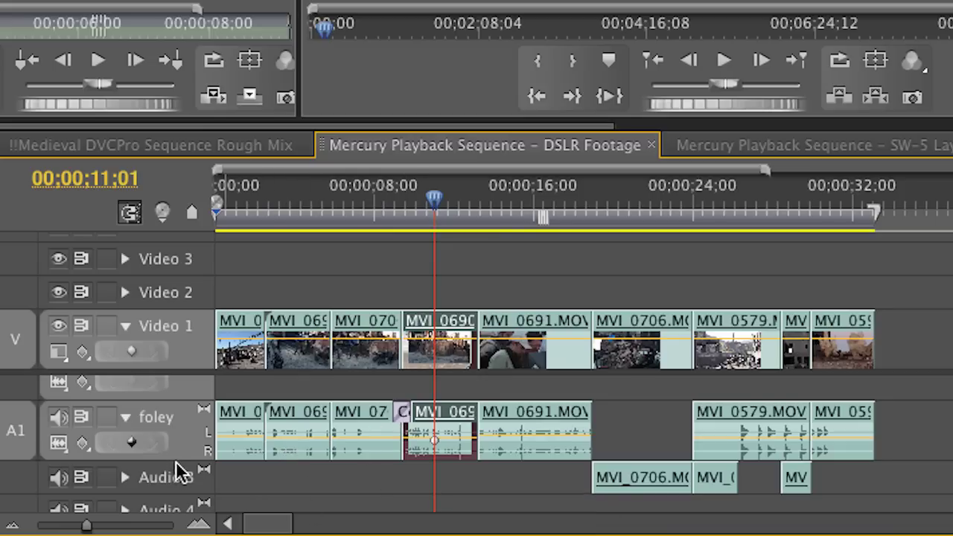
{"action": "left_click_drag", "start_coordinate": [191, 459], "coordinate": [191, 506]}
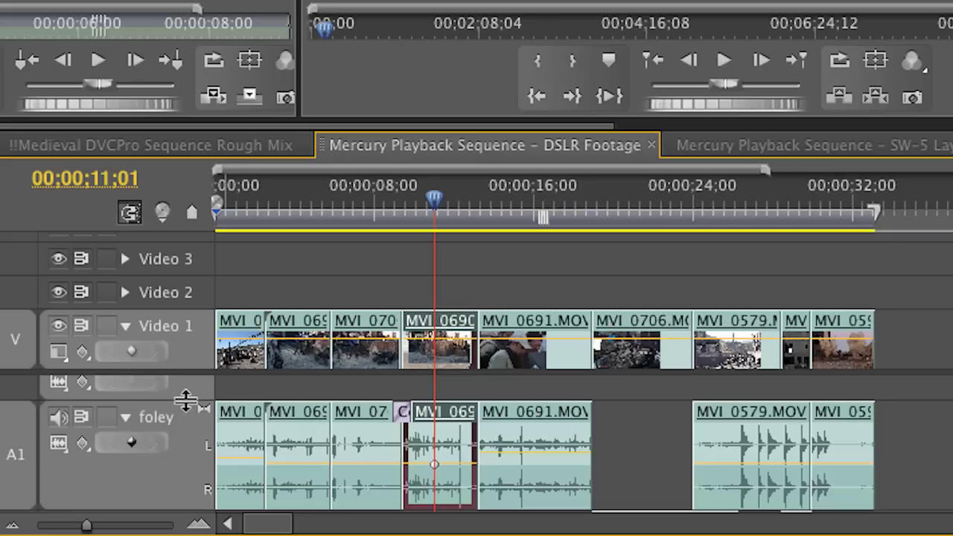
{"action": "mouse_move", "coordinate": [187, 400]}
{"action": "left_mouse_down"}
{"action": "mouse_move", "coordinate": [181, 440]}
{"action": "mouse_move", "coordinate": [178, 416]}
{"action": "left_mouse_up"}
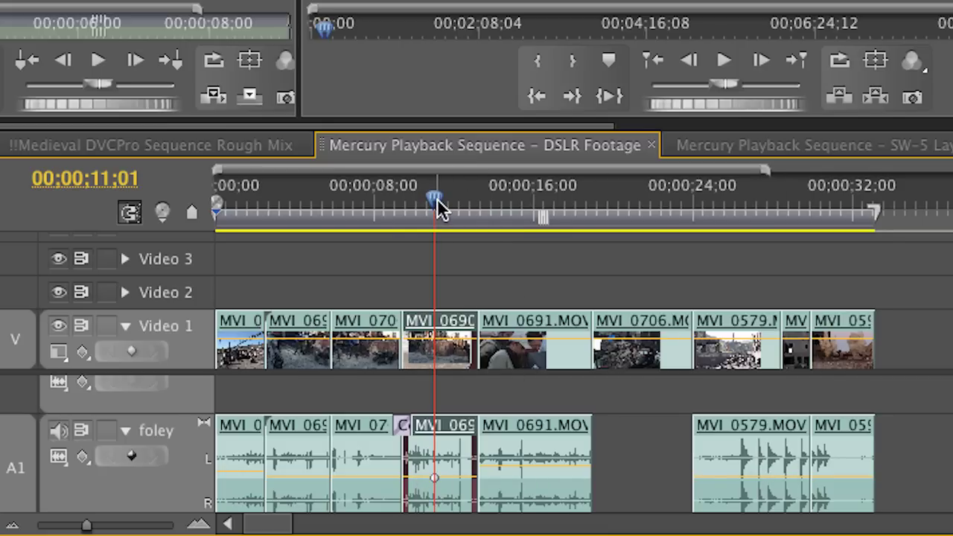
Add four volume keyframes across the audio of MVI_0579.MOV on the foley track and lower the middle two.
{"action": "left_click", "coordinate": [712, 477], "text": "ctrl"}
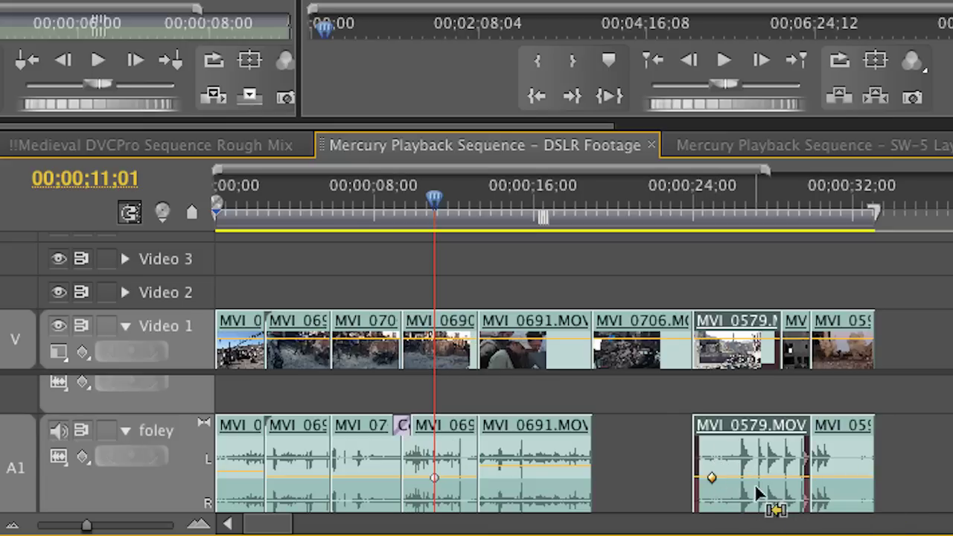
{"action": "left_click", "coordinate": [741, 477], "text": "ctrl"}
{"action": "left_click", "coordinate": [771, 477], "text": "ctrl"}
{"action": "left_click", "coordinate": [790, 477], "text": "ctrl"}
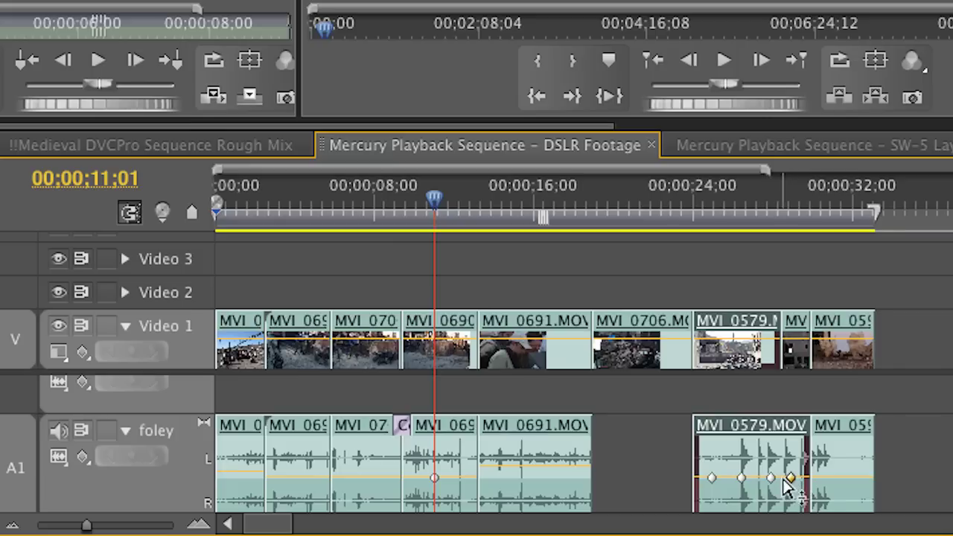
{"action": "left_click_drag", "start_coordinate": [771, 477], "coordinate": [742, 488]}
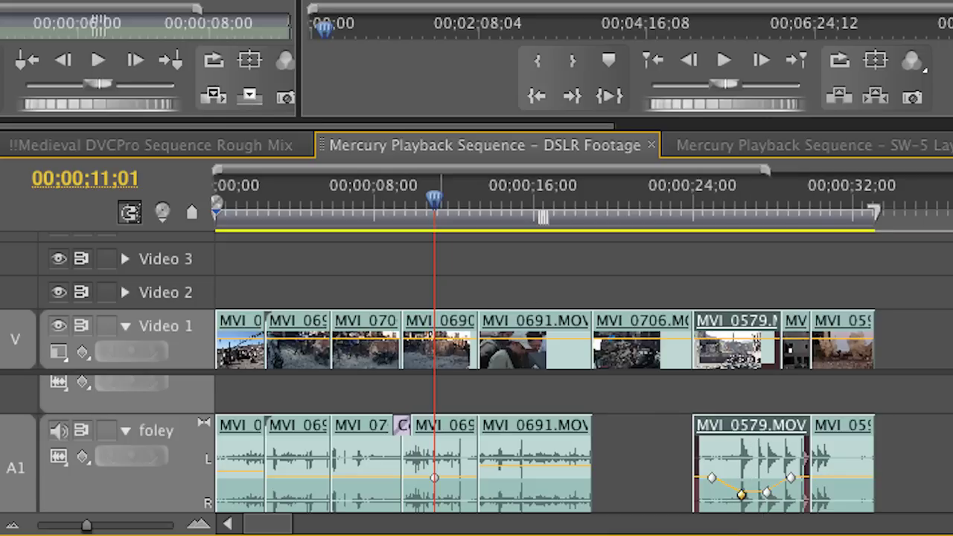
Expand the Volume Level graph of MVI_0579.MOV in a widened Effect Controls panel and lower its second keyframe.
{"action": "left_click_drag", "start_coordinate": [301, 59], "coordinate": [514, 60]}
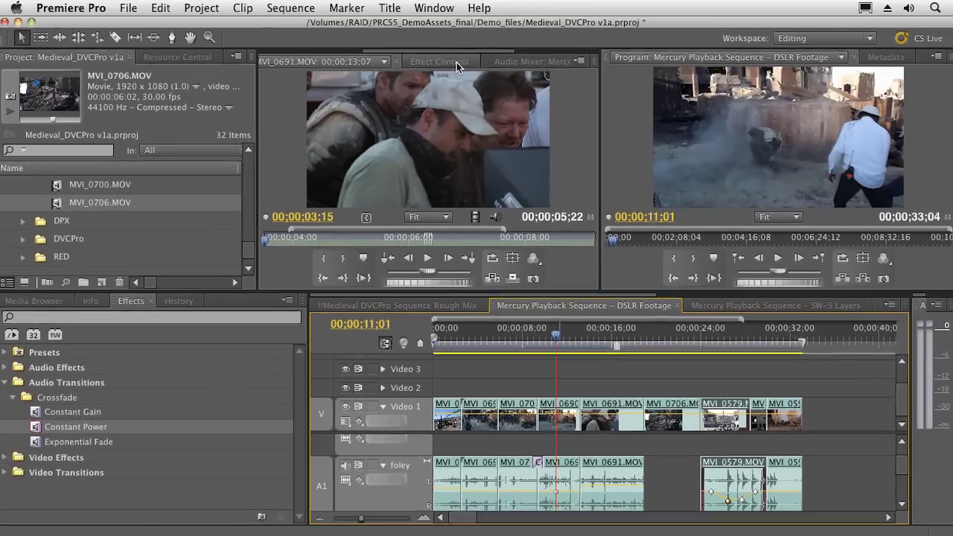
{"action": "left_click", "coordinate": [456, 65]}
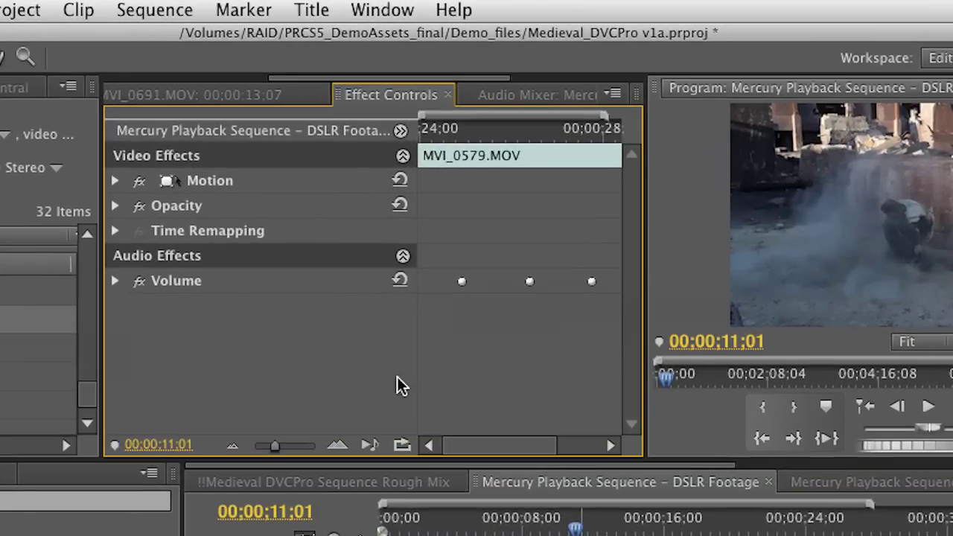
{"action": "left_click", "coordinate": [115, 282]}
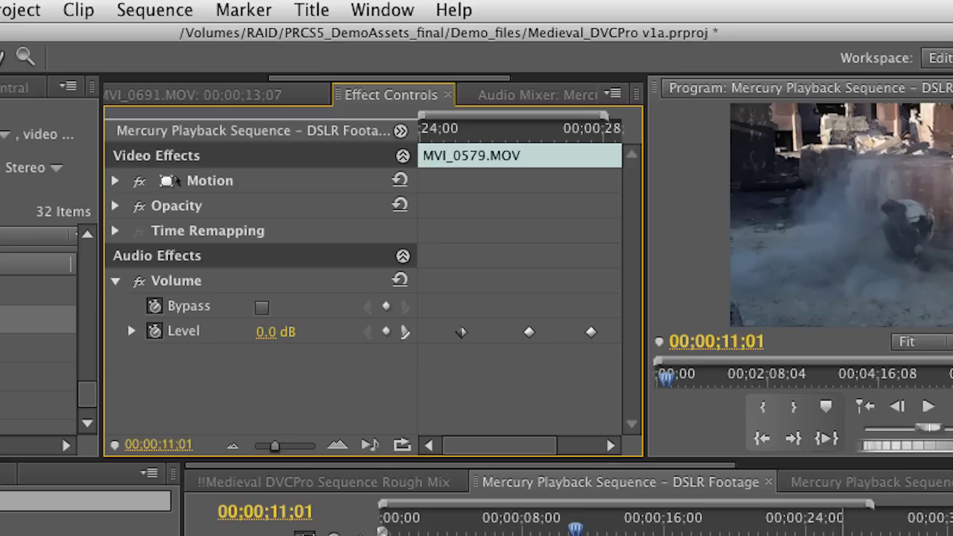
{"action": "left_click_drag", "start_coordinate": [645, 391], "coordinate": [870, 414]}
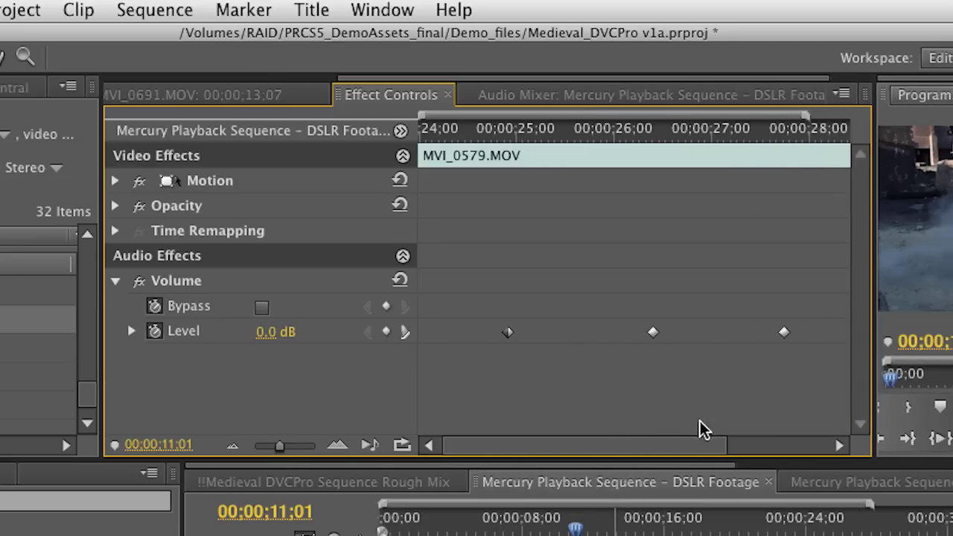
{"action": "left_click_drag", "start_coordinate": [693, 454], "coordinate": [719, 466]}
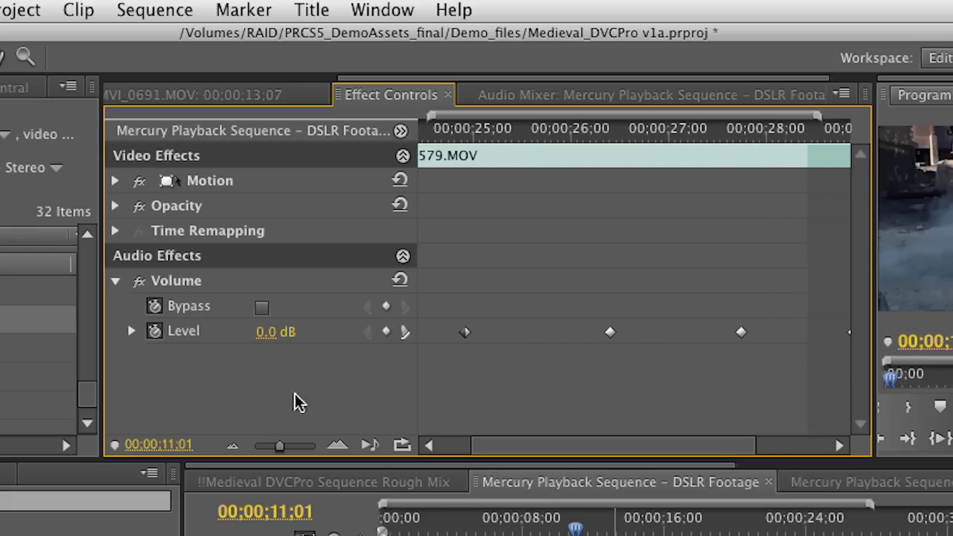
{"action": "left_click", "coordinate": [132, 332]}
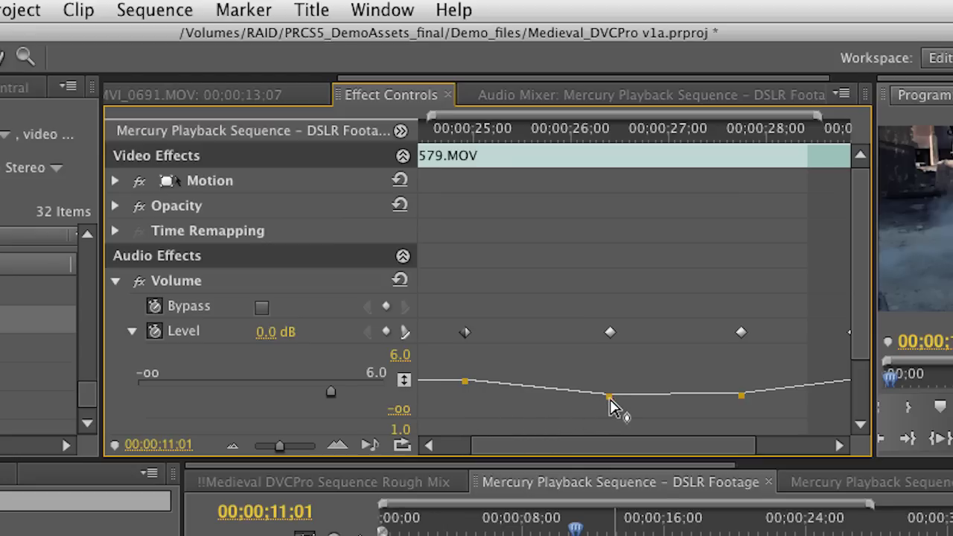
{"action": "left_click_drag", "start_coordinate": [610, 396], "coordinate": [609, 405]}
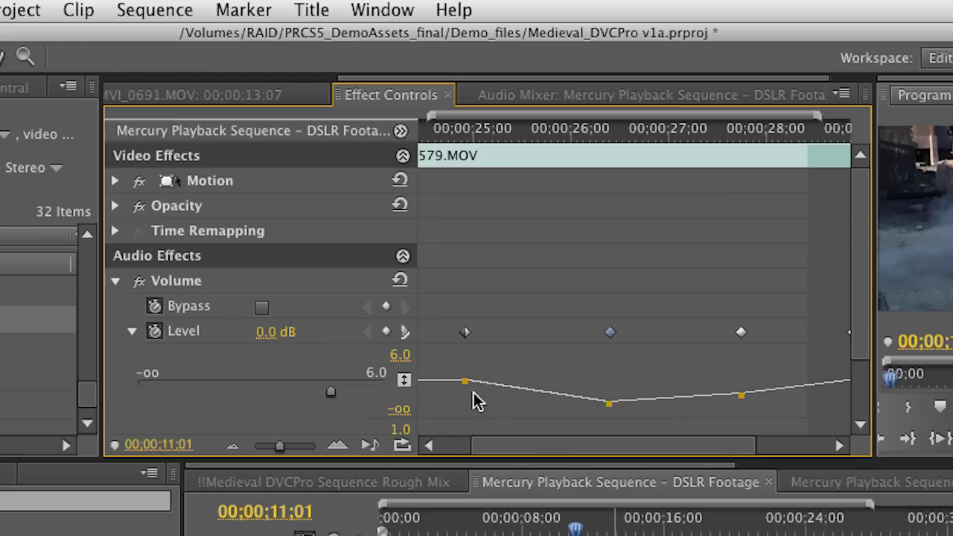
Curve the volume change leading into the second Level keyframe using its velocity handle, and check the third keyframe's interpolation options.
{"action": "scroll", "coordinate": [862, 302], "scroll_direction": "down", "scroll_amount": 1}
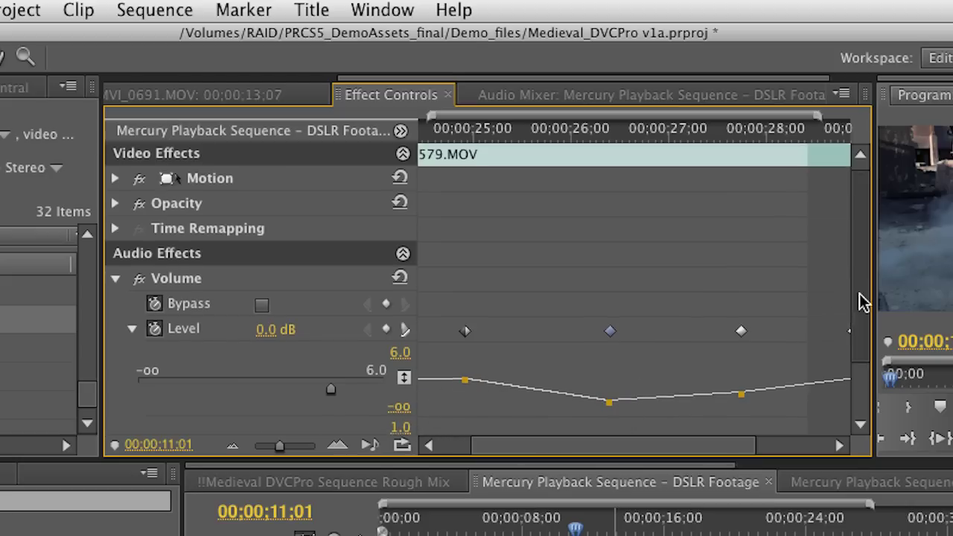
{"action": "left_click_drag", "start_coordinate": [862, 301], "coordinate": [866, 343]}
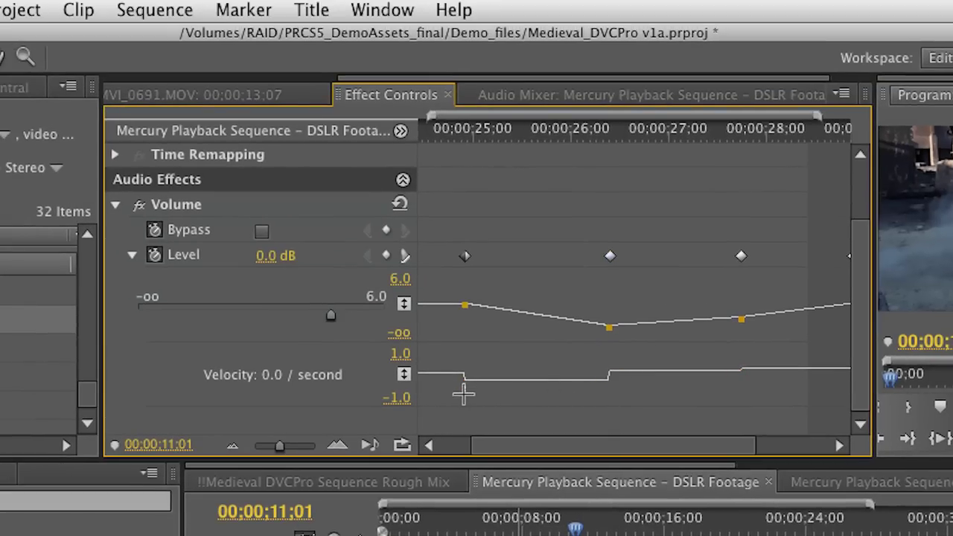
{"action": "left_click", "coordinate": [465, 390]}
{"action": "right_click", "coordinate": [464, 314]}
{"action": "left_click", "coordinate": [435, 330]}
{"action": "left_click", "coordinate": [465, 257]}
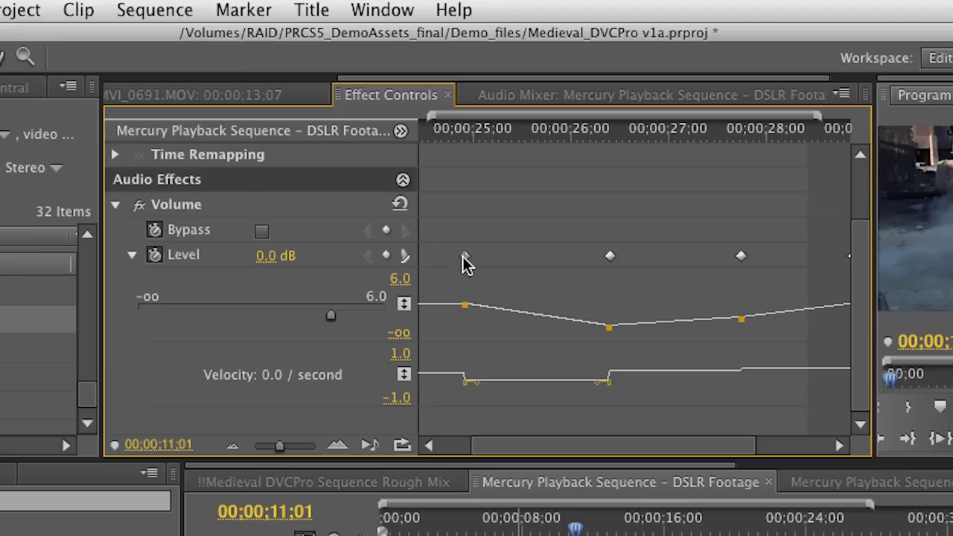
{"action": "left_click", "coordinate": [597, 384]}
{"action": "left_click_drag", "start_coordinate": [597, 384], "coordinate": [584, 402]}
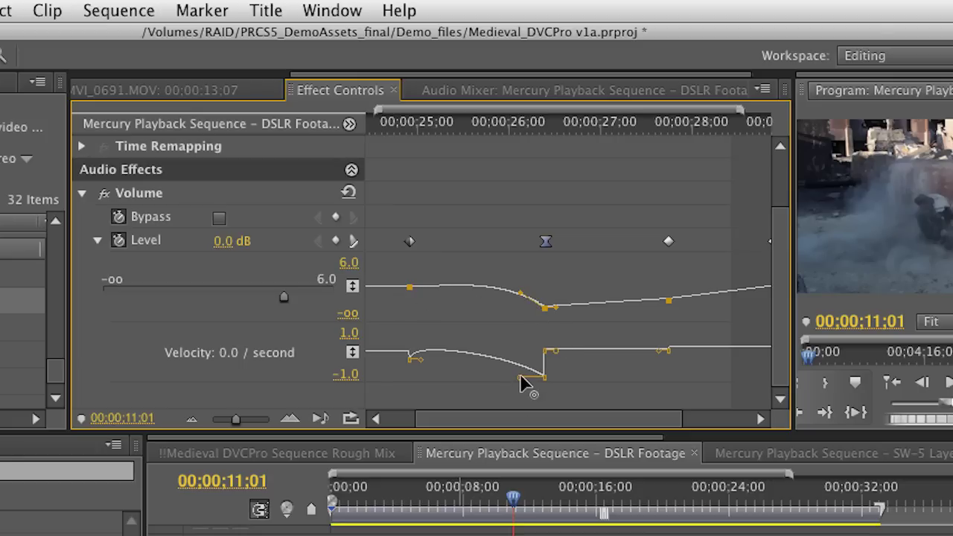
{"action": "mouse_move", "coordinate": [521, 384]}
{"action": "left_mouse_down"}
{"action": "mouse_move", "coordinate": [512, 377]}
{"action": "mouse_move", "coordinate": [480, 394]}
{"action": "mouse_move", "coordinate": [506, 362]}
{"action": "mouse_move", "coordinate": [512, 383]}
{"action": "mouse_move", "coordinate": [505, 377]}
{"action": "left_mouse_up"}
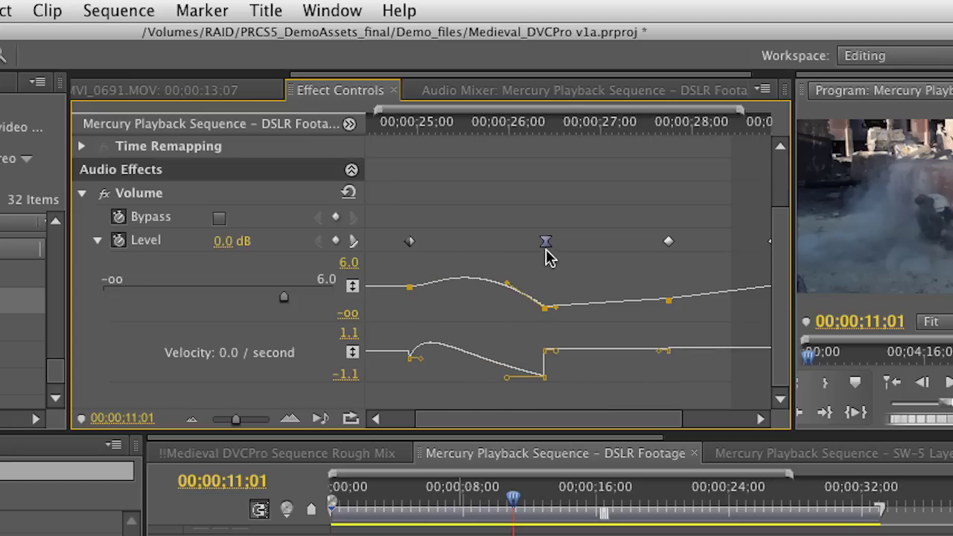
{"action": "right_click", "coordinate": [667, 243]}
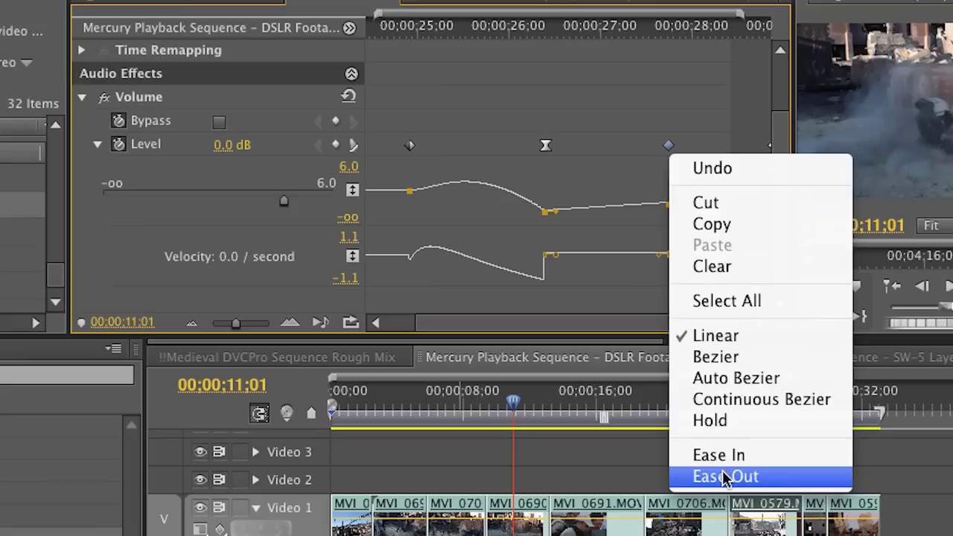
{"action": "left_click", "coordinate": [577, 134]}
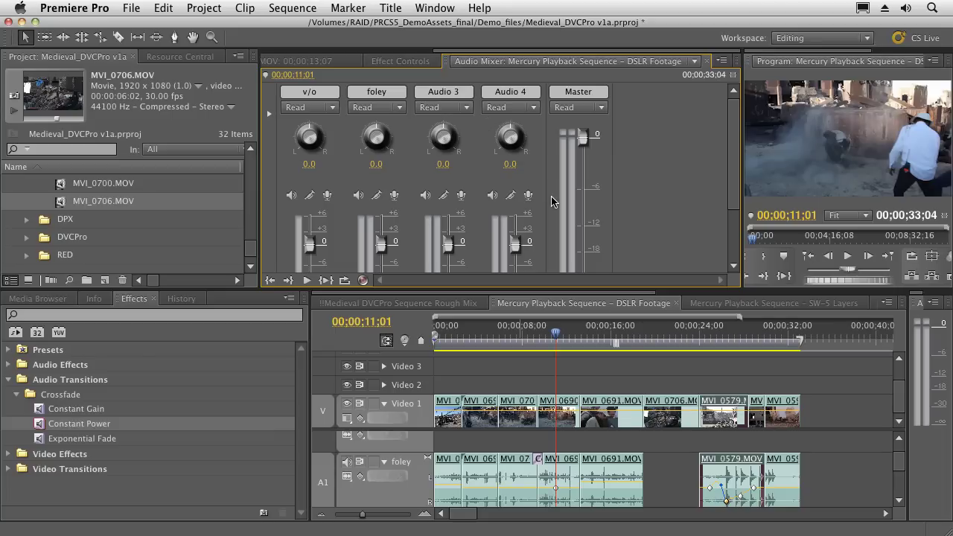
Switch to the Audio workspace and reset it to its original layout.
{"action": "left_click", "coordinate": [867, 38]}
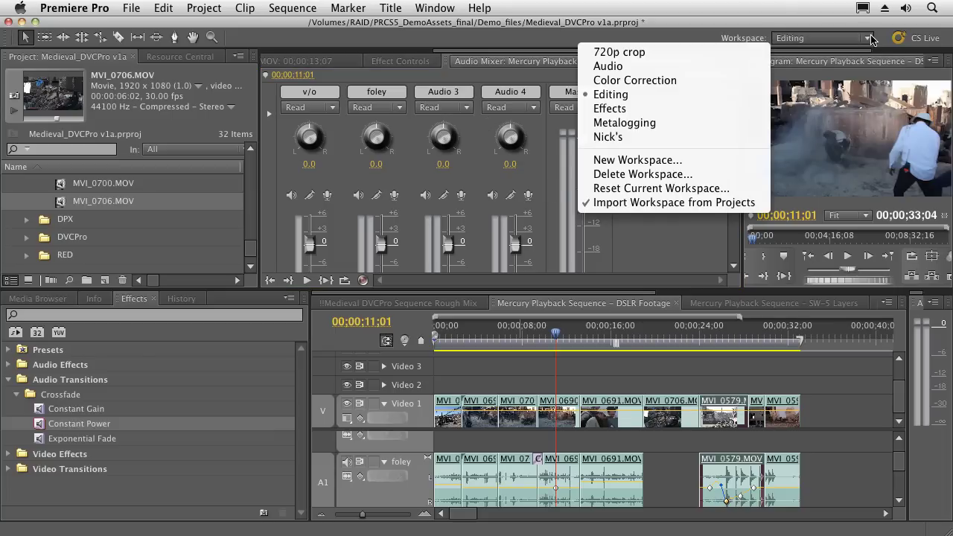
{"action": "left_click", "coordinate": [618, 66]}
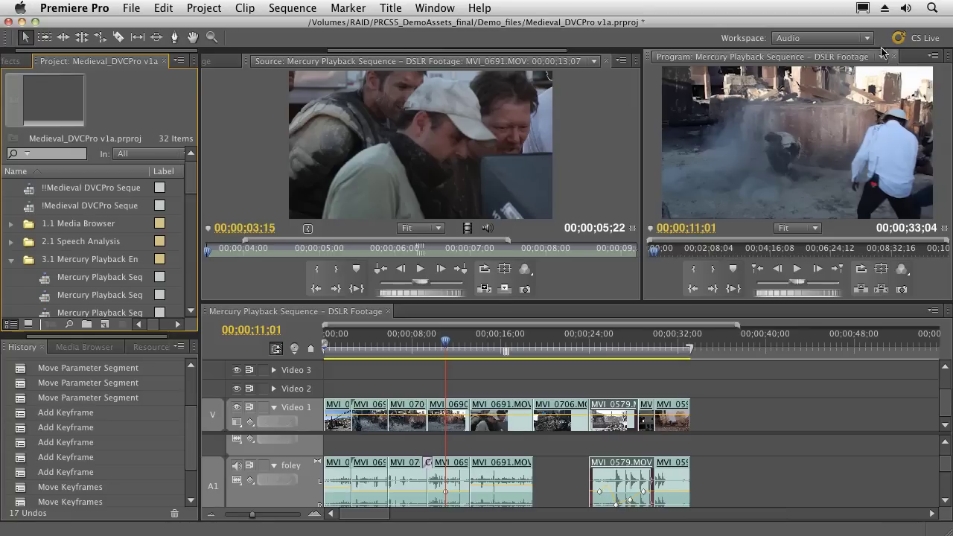
{"action": "left_click", "coordinate": [859, 38]}
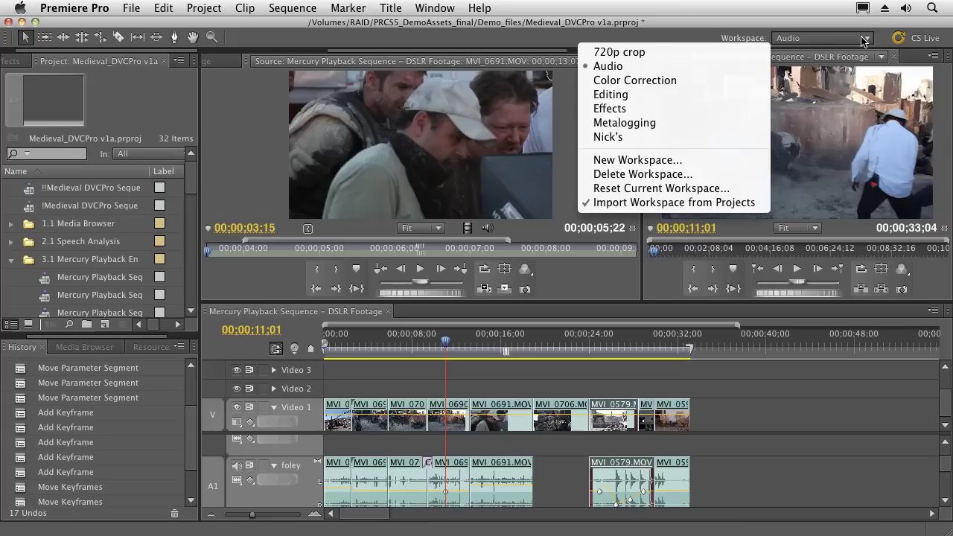
{"action": "left_click", "coordinate": [678, 192]}
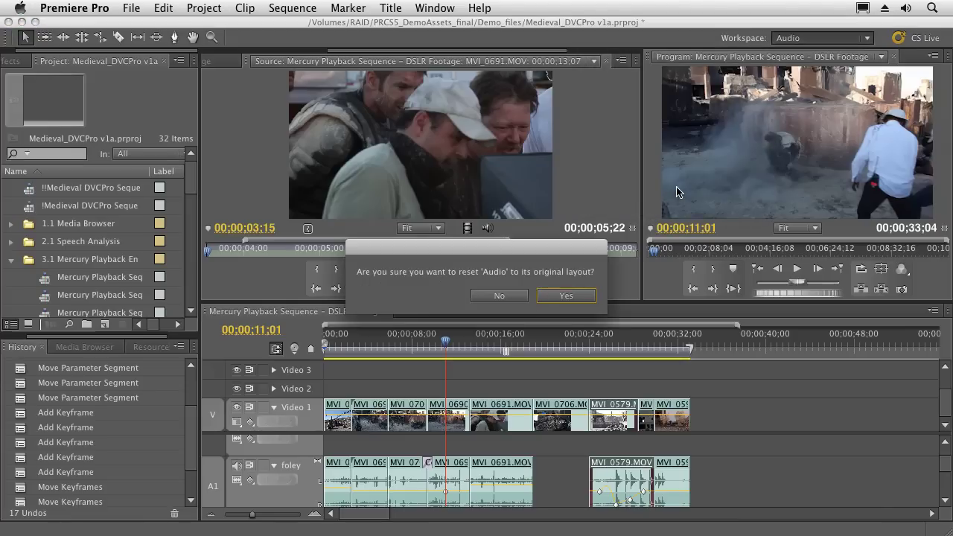
{"action": "left_click", "coordinate": [565, 296]}
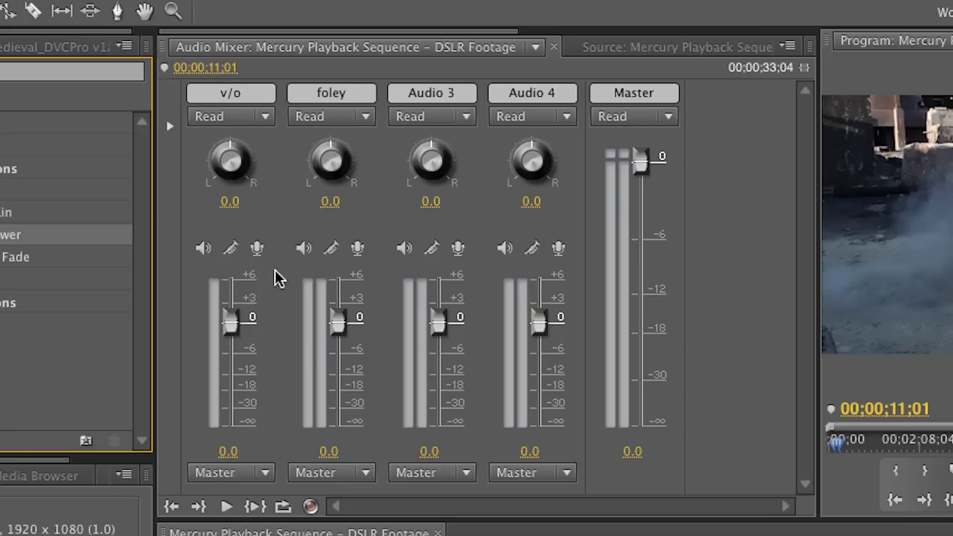
Check the v/o track's automation modes and show the effects and sends area in the Audio Mixer.
{"action": "left_click", "coordinate": [264, 117]}
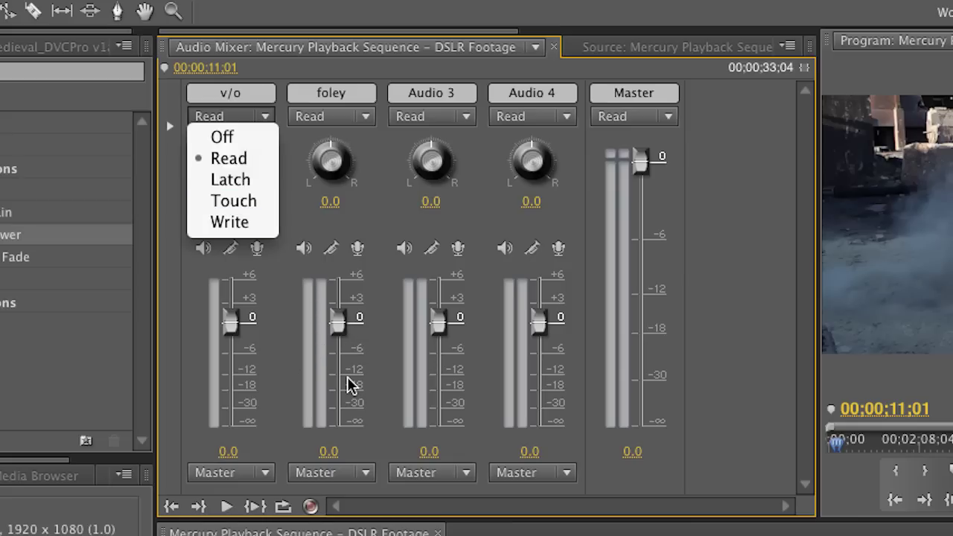
{"action": "left_click", "coordinate": [374, 284]}
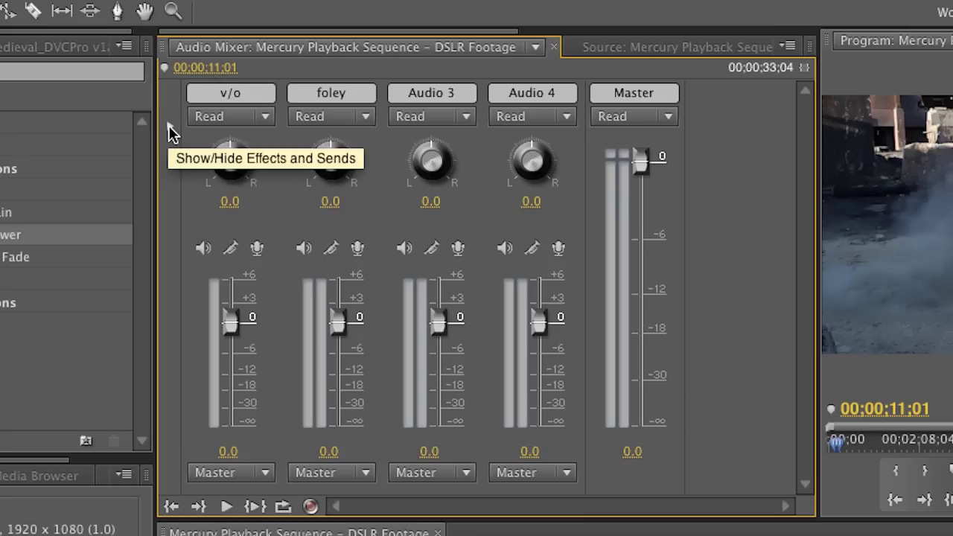
{"action": "left_click", "coordinate": [170, 130]}
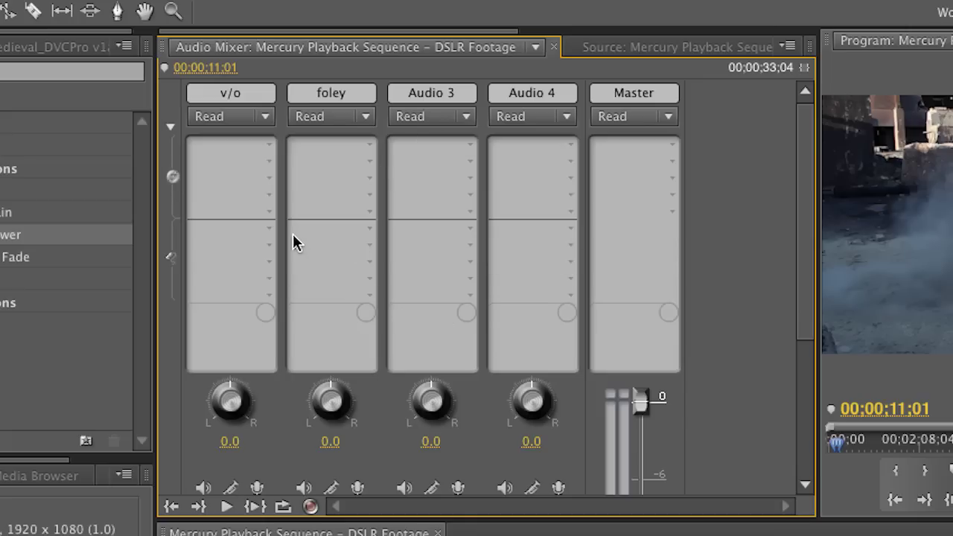
Check the first effect slot of the v/o track and bring the foley track's audio clips into view in the timeline.
{"action": "left_click", "coordinate": [269, 149]}
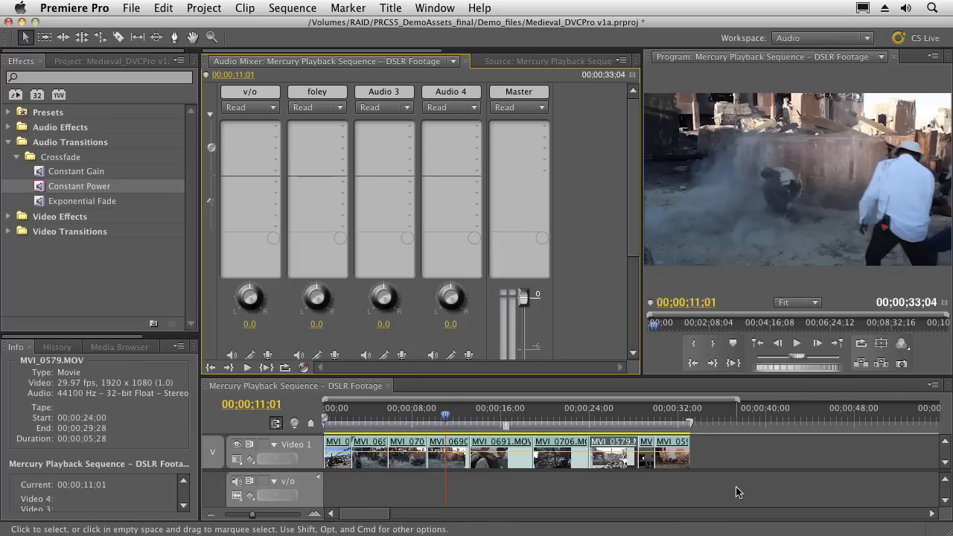
{"action": "scroll", "coordinate": [500, 482], "scroll_direction": "right", "scroll_amount": 3}
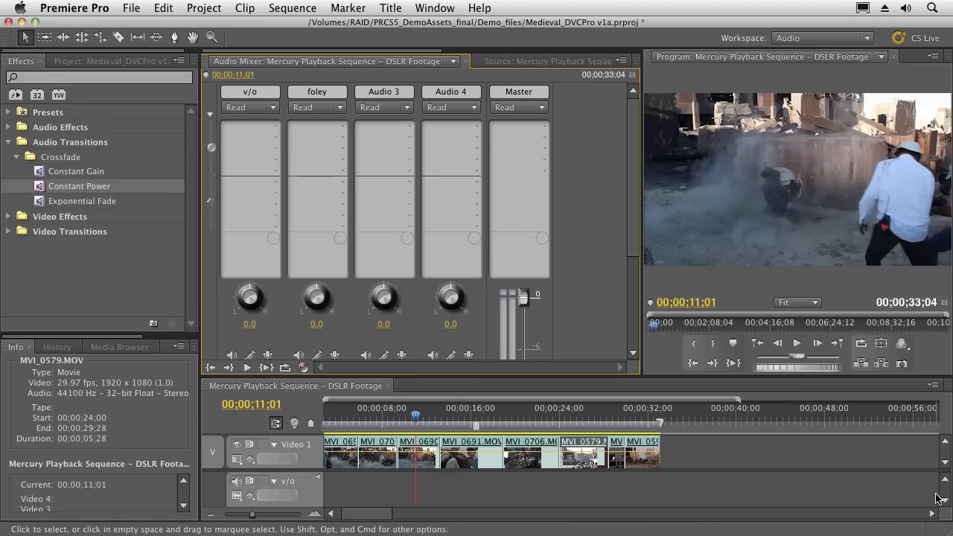
{"action": "left_click", "coordinate": [947, 504]}
{"action": "scroll", "coordinate": [279, 492], "scroll_direction": "down", "scroll_amount": 5}
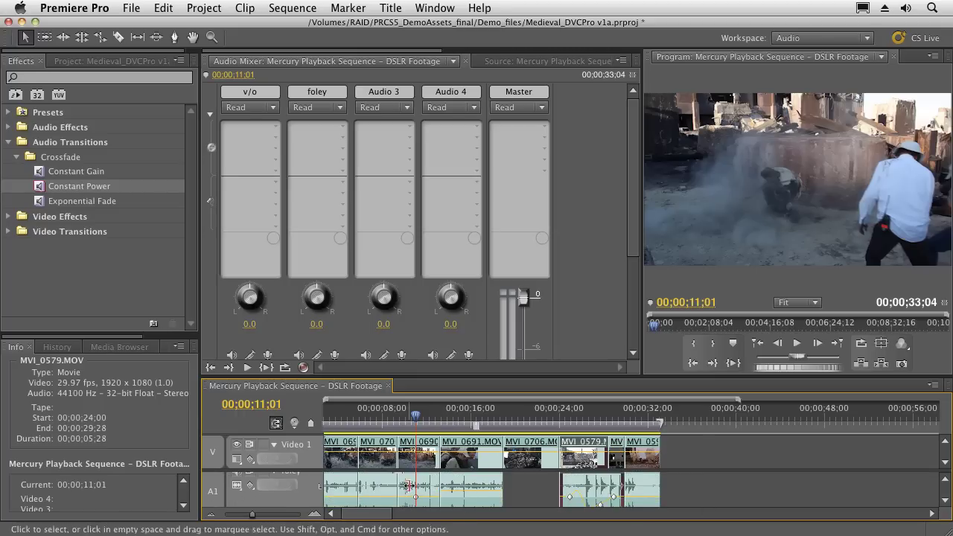
Show the project's edit history, look through its entries, and check which panels can be opened.
{"action": "left_click", "coordinate": [58, 347]}
{"action": "left_click_drag", "start_coordinate": [121, 342], "coordinate": [102, 358]}
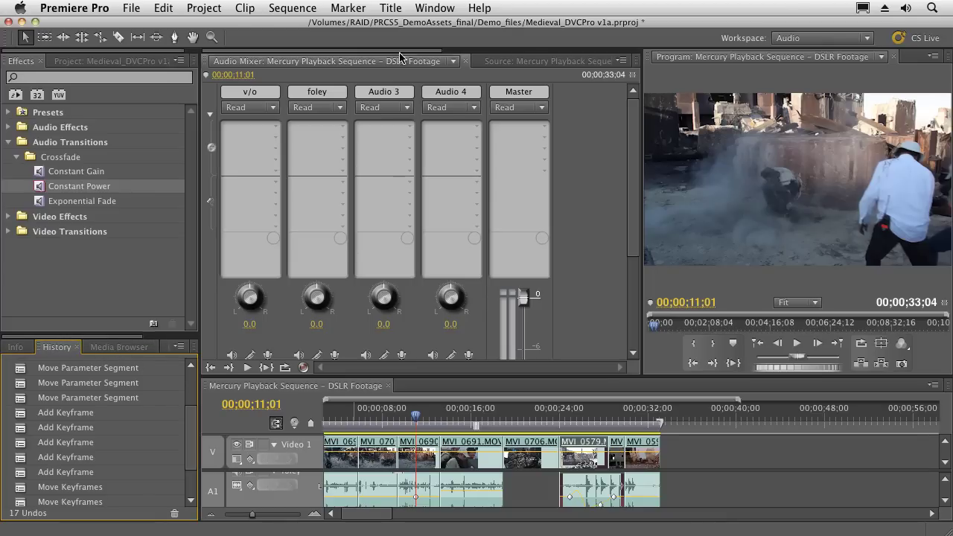
{"action": "left_click", "coordinate": [424, 9]}
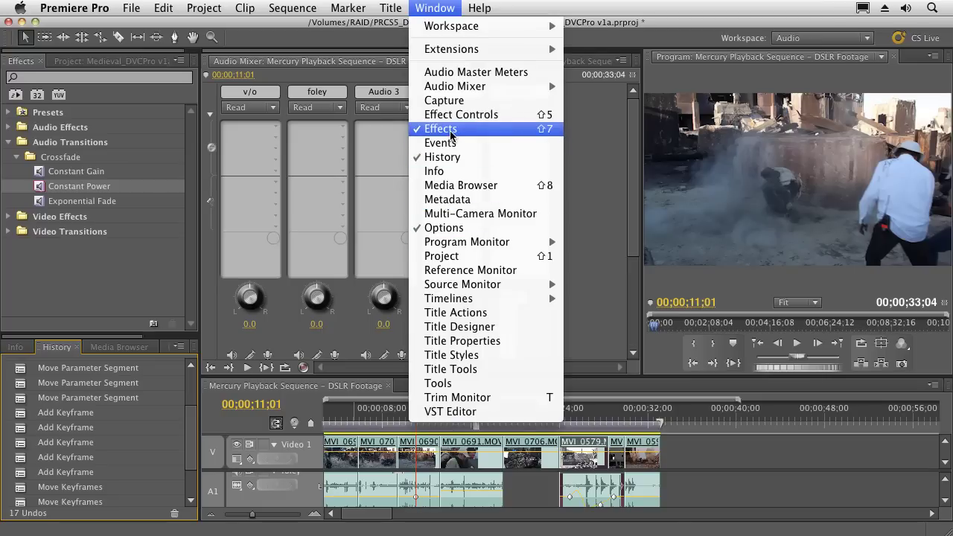
{"action": "left_click", "coordinate": [95, 55]}
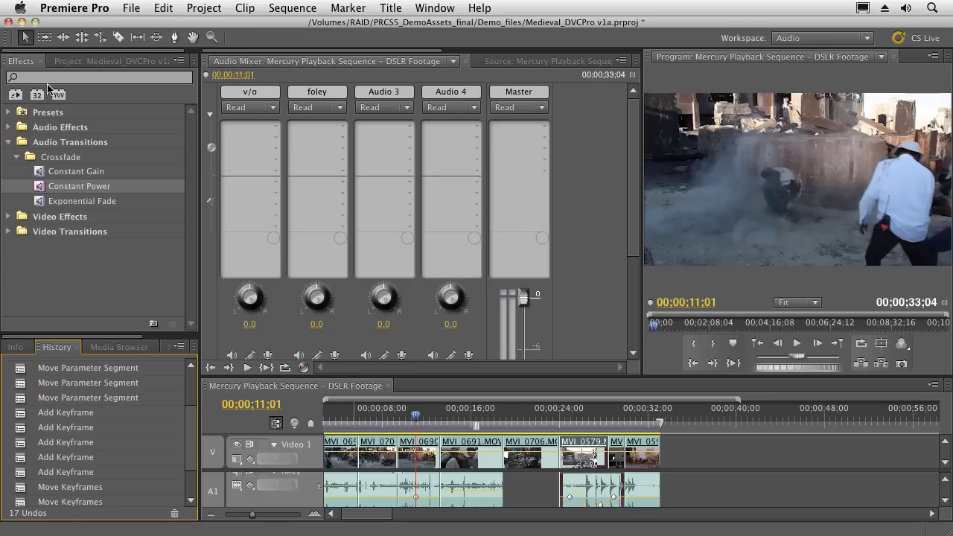
Expand the Audio Effects and their Stereo group in the effects library and browse the stereo effects.
{"action": "left_click", "coordinate": [21, 61]}
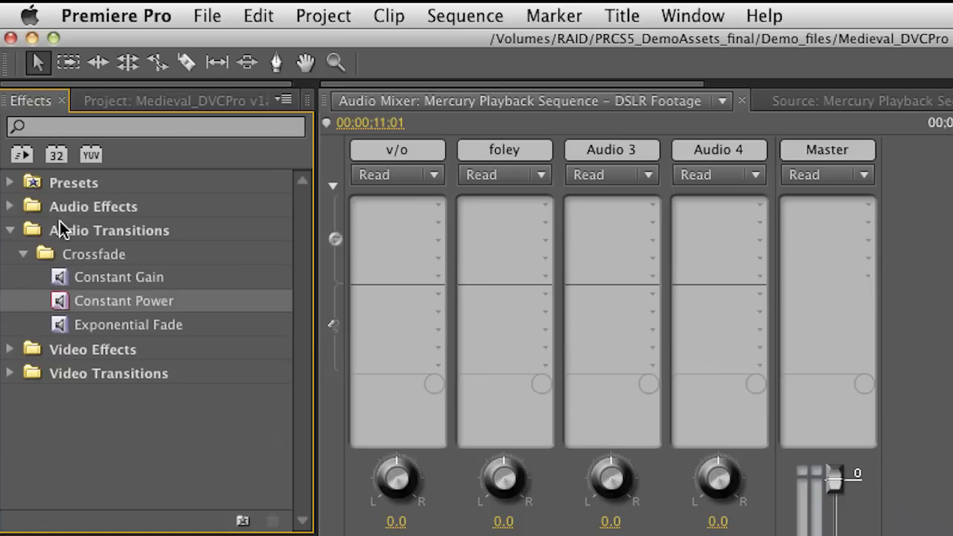
{"action": "left_click", "coordinate": [10, 207]}
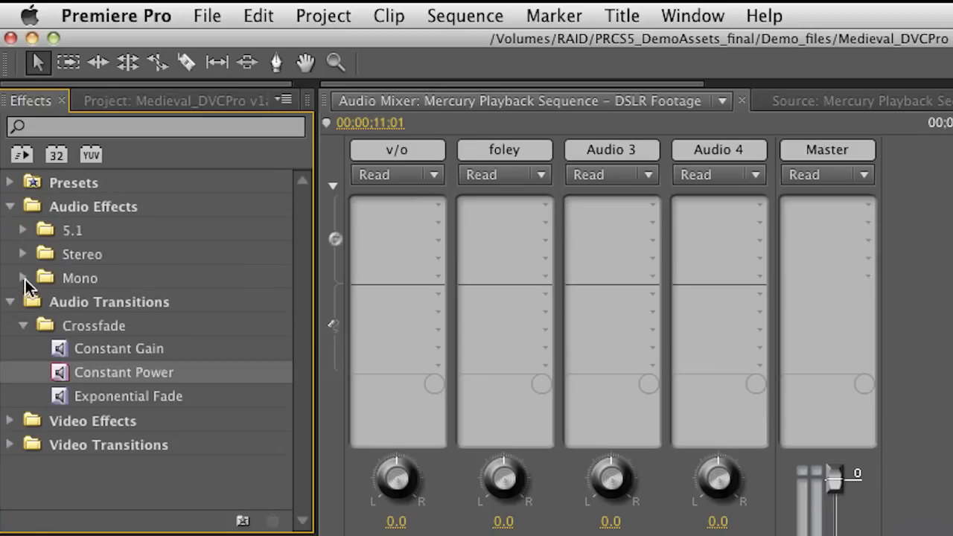
{"action": "left_click", "coordinate": [23, 253]}
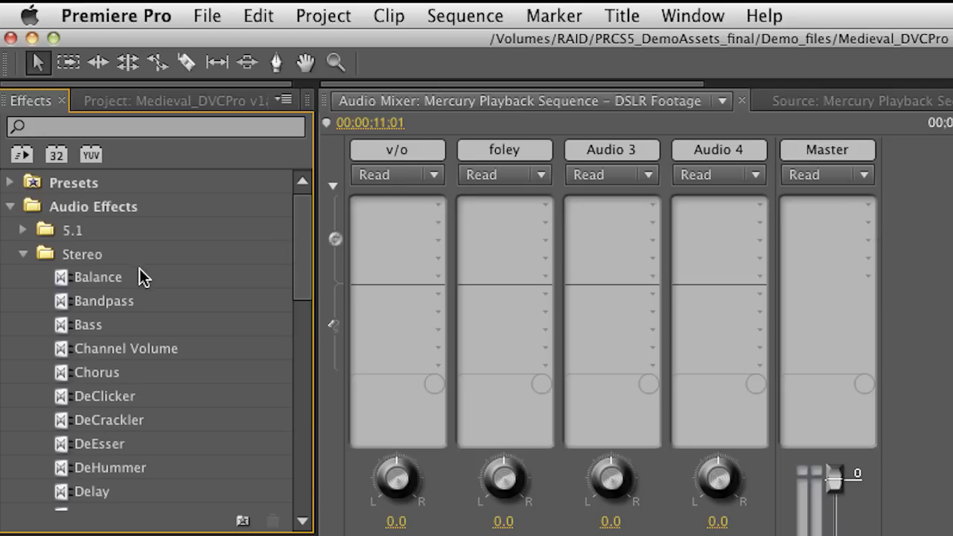
{"action": "scroll", "coordinate": [186, 306], "scroll_direction": "down", "scroll_amount": 15}
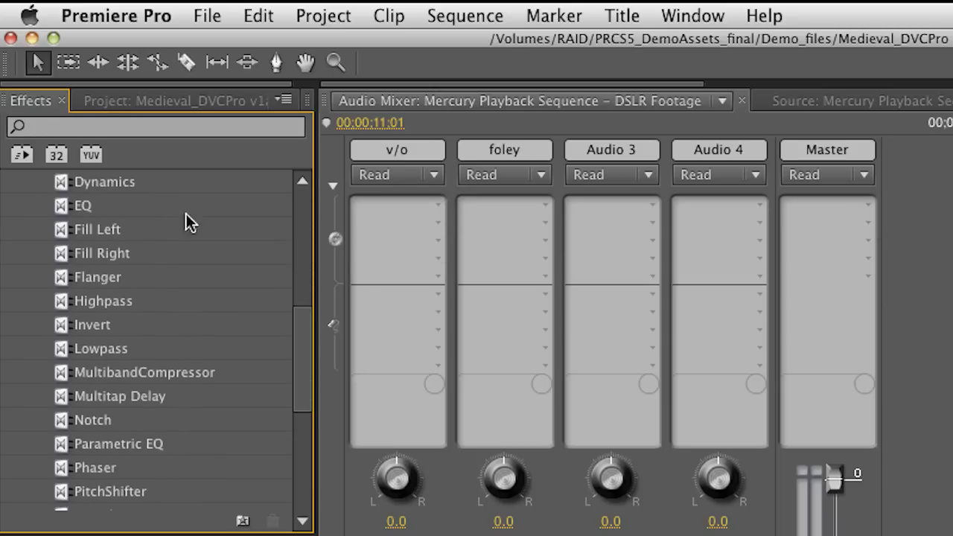
{"action": "left_click_drag", "start_coordinate": [95, 336], "coordinate": [415, 249]}
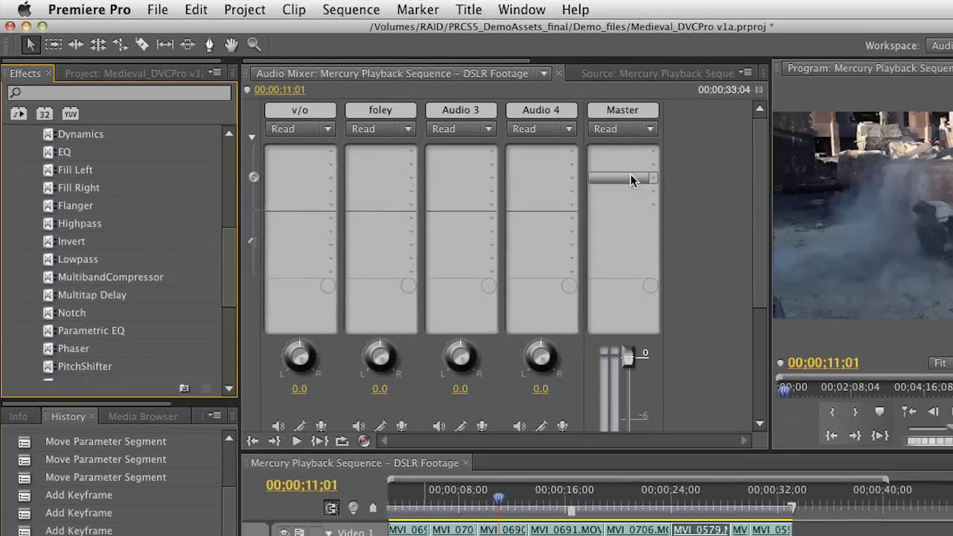
Put the MultibandCompressor in the Master track's first effect slot, close its editor, and recheck the slot's effect choice.
{"action": "left_click", "coordinate": [654, 151]}
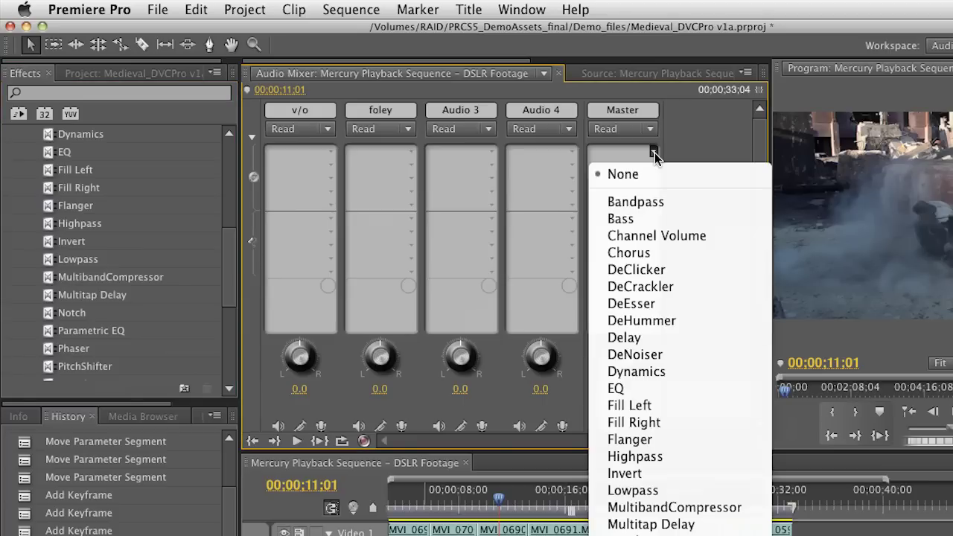
{"action": "left_click", "coordinate": [645, 509]}
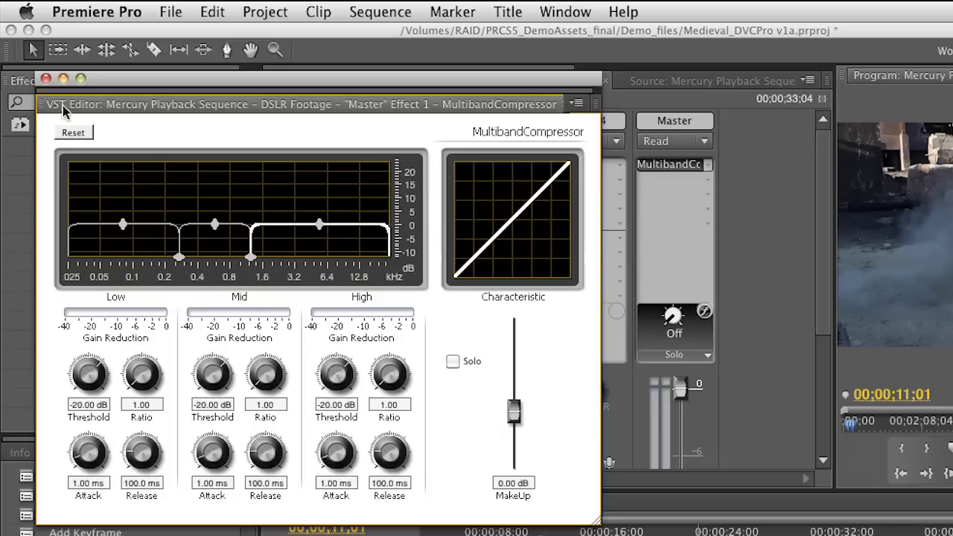
{"action": "left_click", "coordinate": [45, 79]}
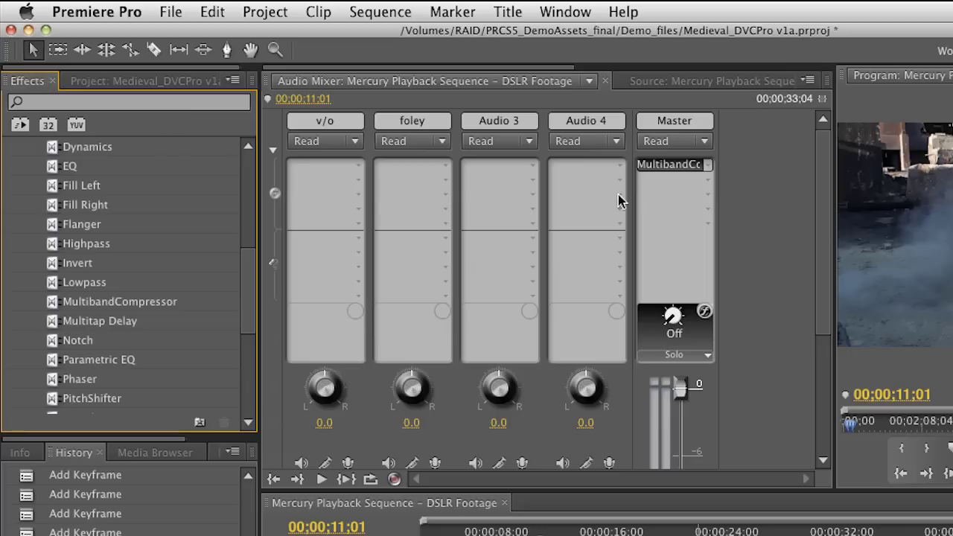
{"action": "left_click", "coordinate": [707, 165]}
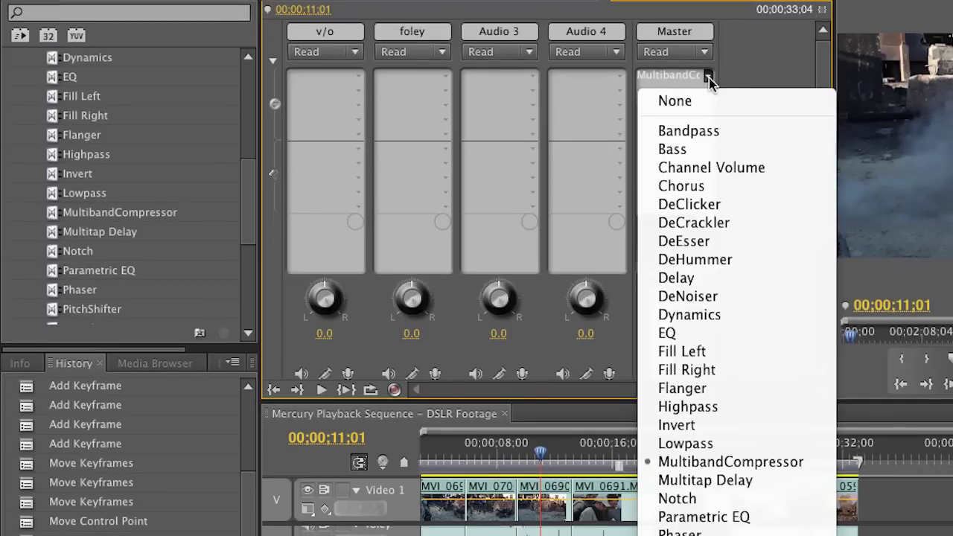
{"action": "left_click", "coordinate": [700, 461]}
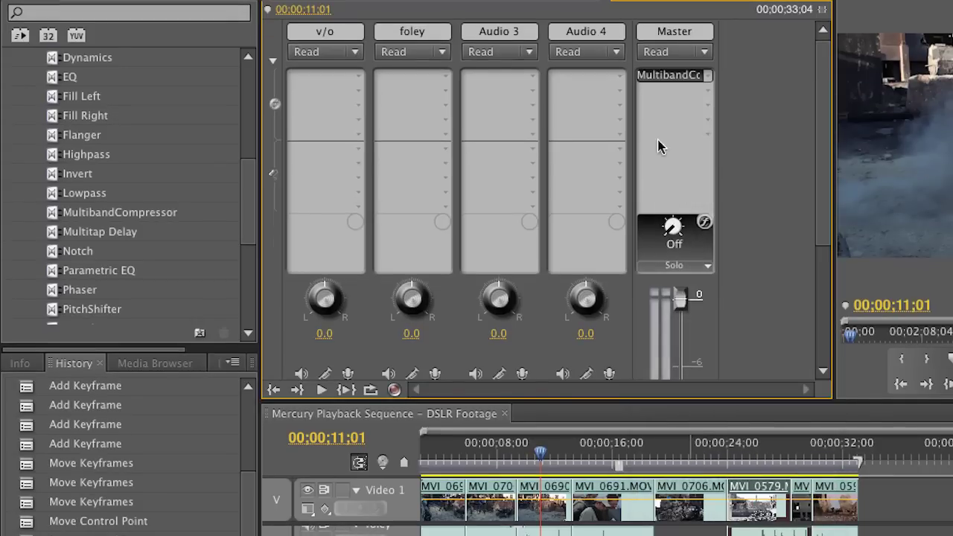
In the Master track's MultibandCompressor editor, slightly lower the High band and move the Mid/High crossover to about 3.2 kHz, then close the editor.
{"action": "double_click", "coordinate": [660, 74]}
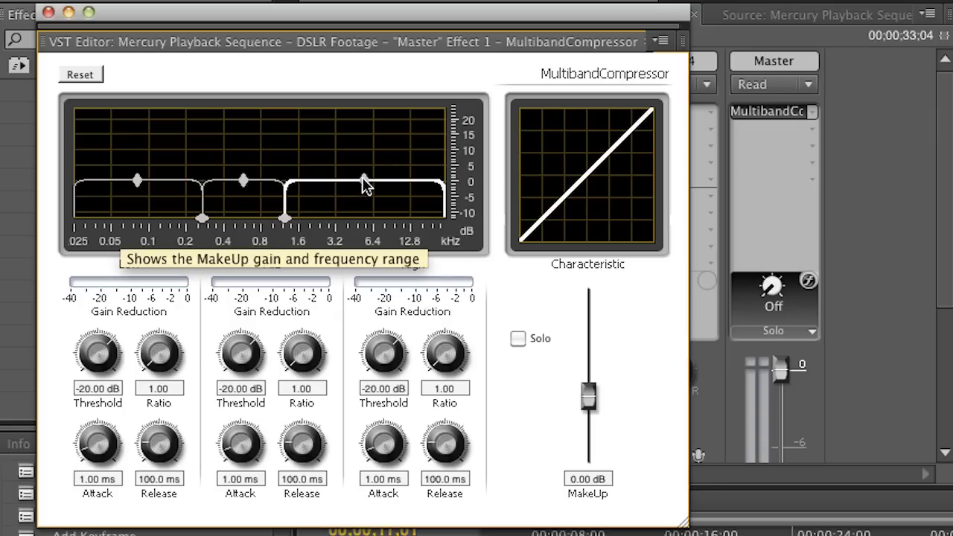
{"action": "mouse_move", "coordinate": [364, 181]}
{"action": "left_mouse_down"}
{"action": "mouse_move", "coordinate": [368, 165]}
{"action": "mouse_move", "coordinate": [365, 184]}
{"action": "left_mouse_up"}
{"action": "left_click_drag", "start_coordinate": [289, 222], "coordinate": [338, 219]}
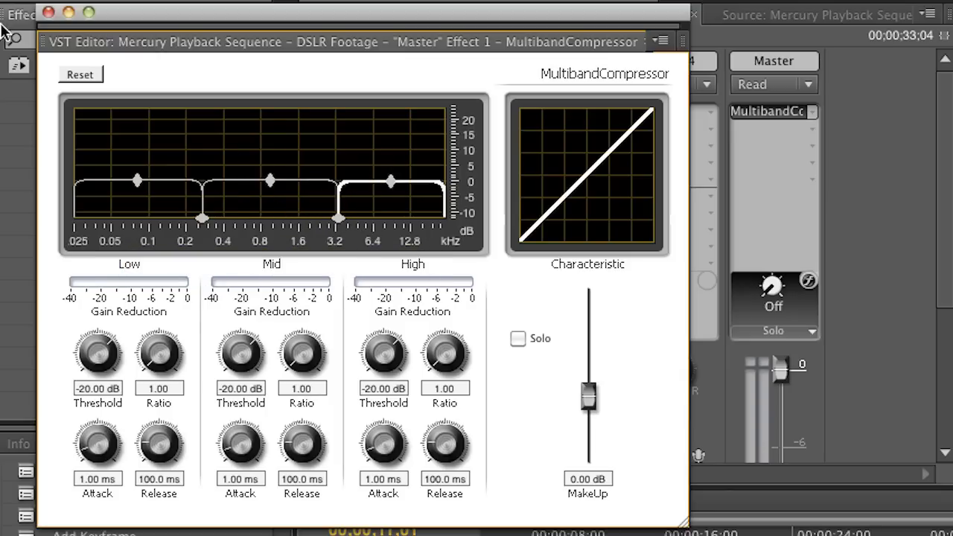
{"action": "left_click", "coordinate": [48, 12]}
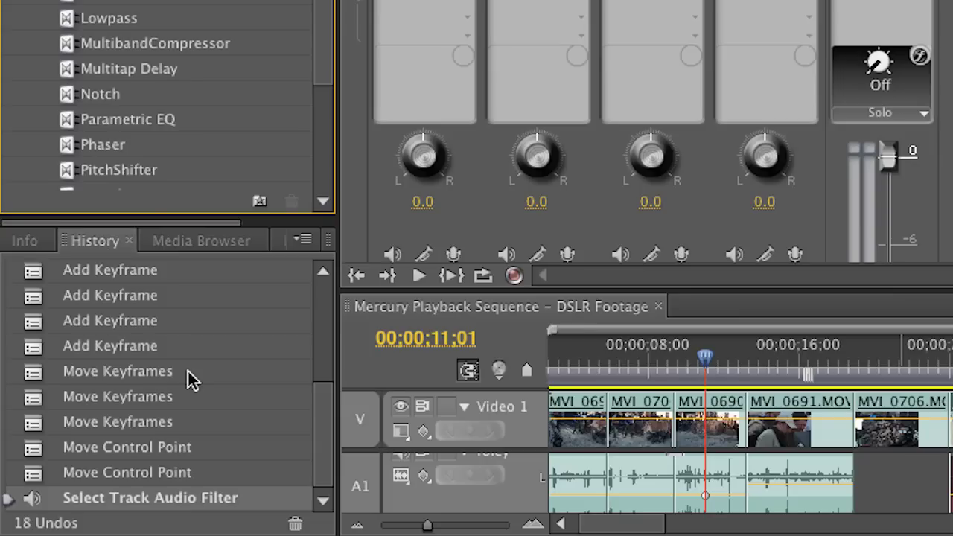
Look back through the edit history to its earliest entries.
{"action": "mouse_move", "coordinate": [325, 442]}
{"action": "left_mouse_down"}
{"action": "mouse_move", "coordinate": [327, 320]}
{"action": "mouse_move", "coordinate": [321, 442]}
{"action": "left_mouse_up"}
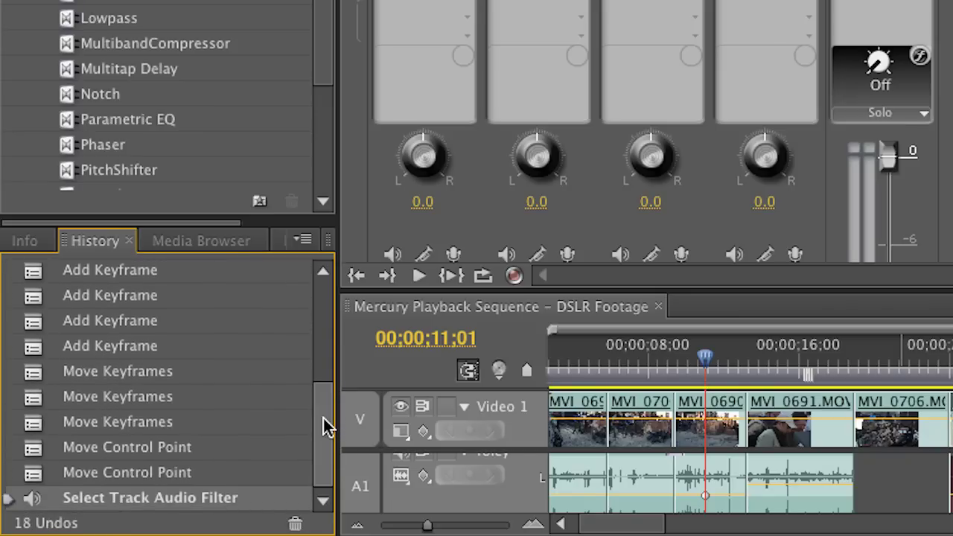
{"action": "left_click_drag", "start_coordinate": [328, 427], "coordinate": [326, 362]}
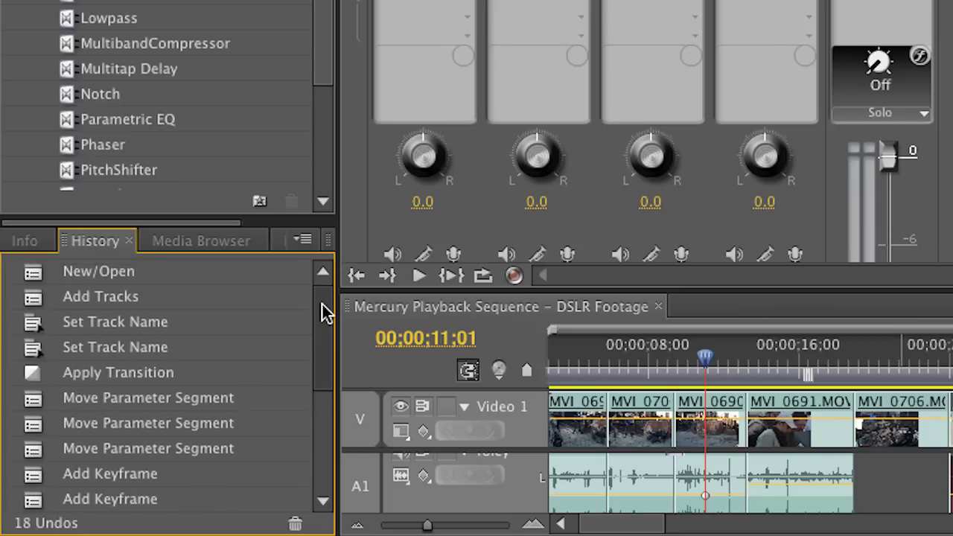